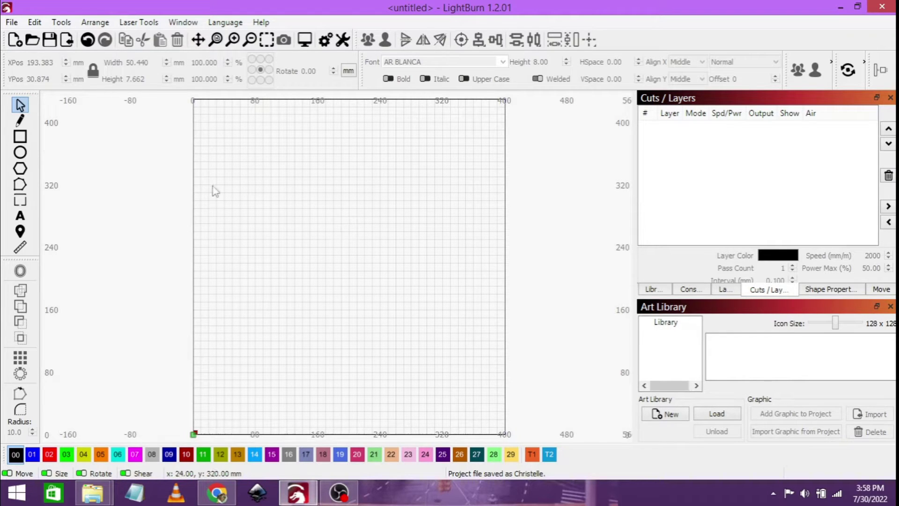
Draw a rectangle on the work area and, with the aspect ratio unlocked, size it 200 mm wide by 250 mm high
click(20, 136)
mouse_move(274, 139)
mouse_down()
mouse_move(405, 259)
mouse_move(443, 337)
mouse_up()
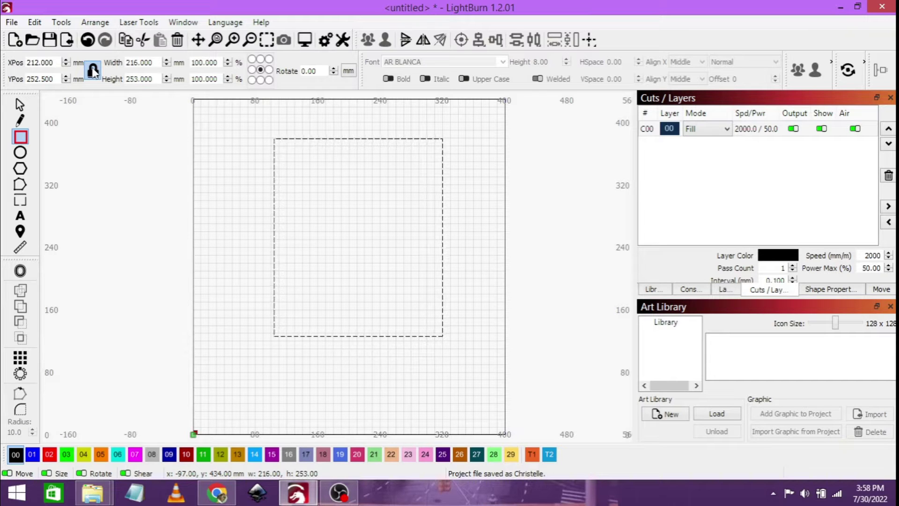
click(93, 70)
click(134, 62)
key(BackSpace)
key(BackSpace)
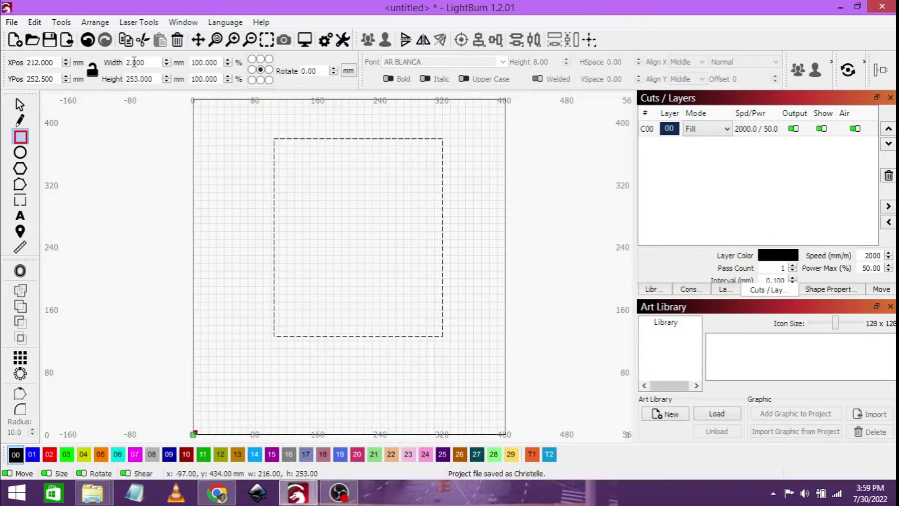
text(00)
key(Tab)
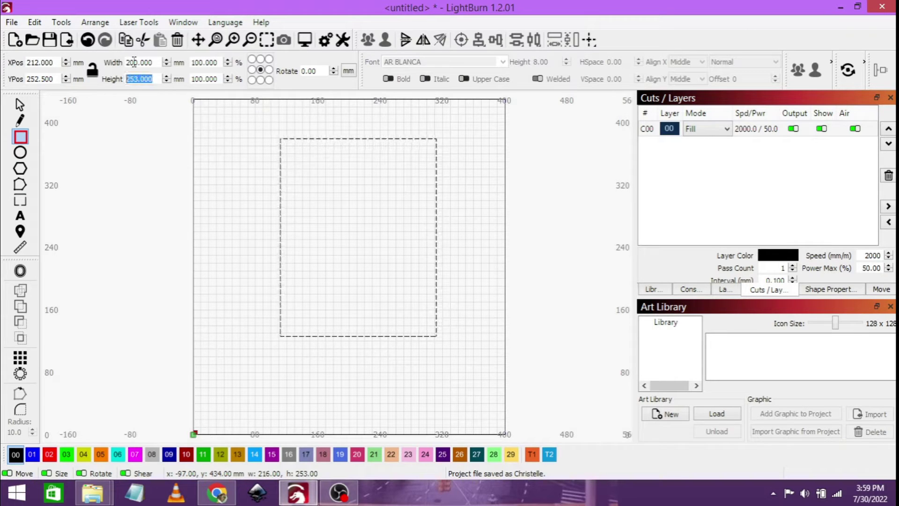
text(250)
key(Return)
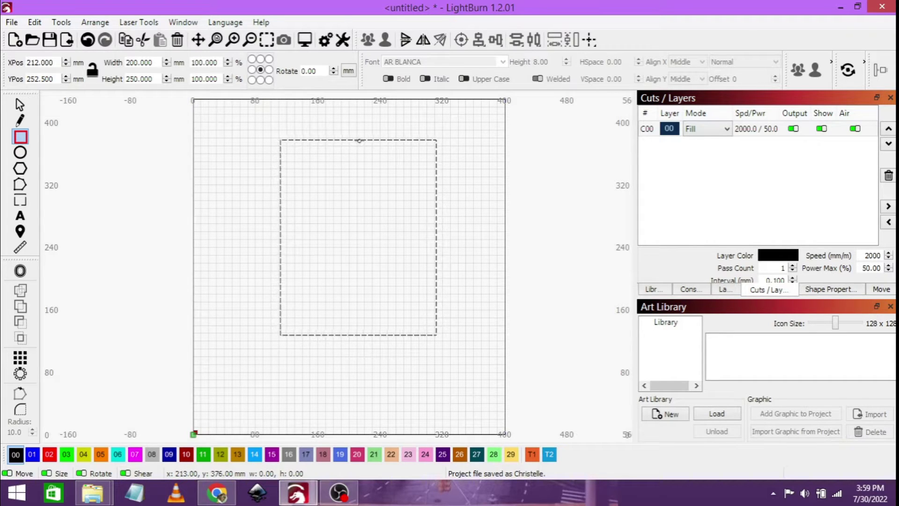
Move the rectangle lower on the work area, centring it at about X 202, Y 178 mm, and deselect it
click(20, 104)
click(400, 208)
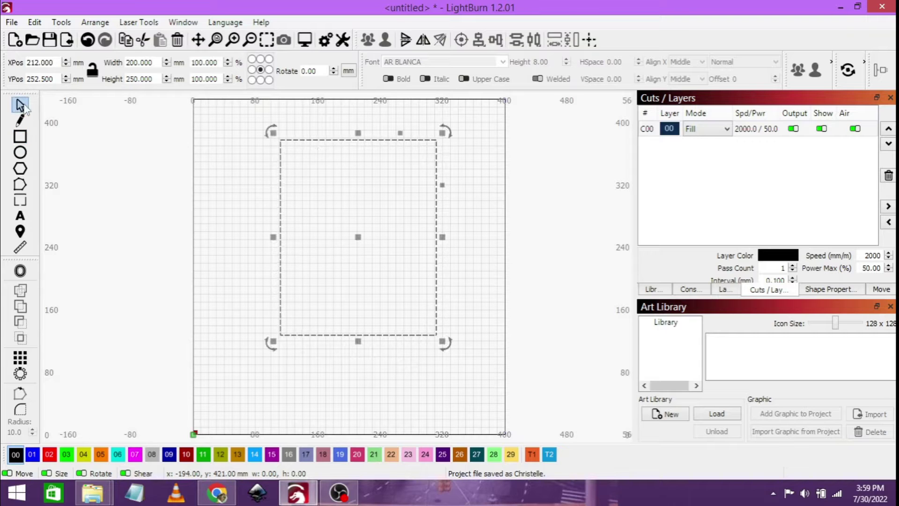
drag(361, 239, 351, 301)
click(336, 166)
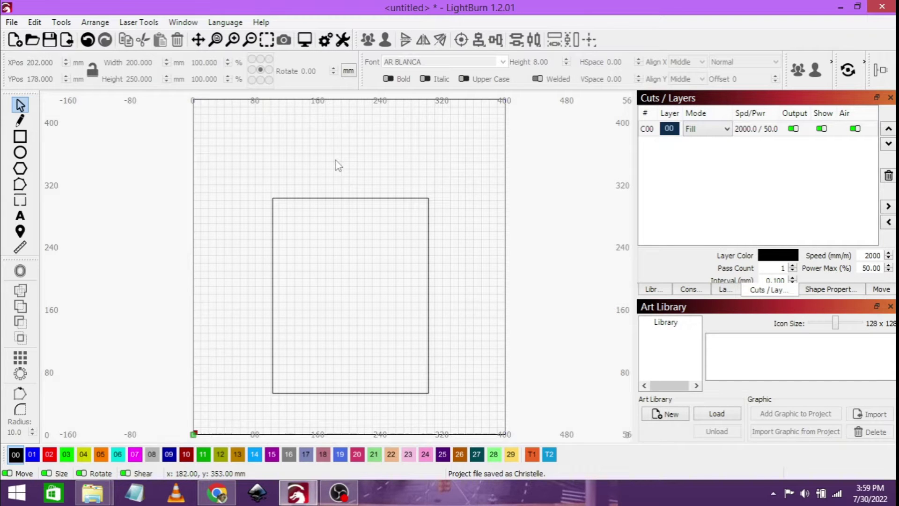
Offset the rectangle inward by 10 mm with bevel corners, keeping the original shape
click(329, 199)
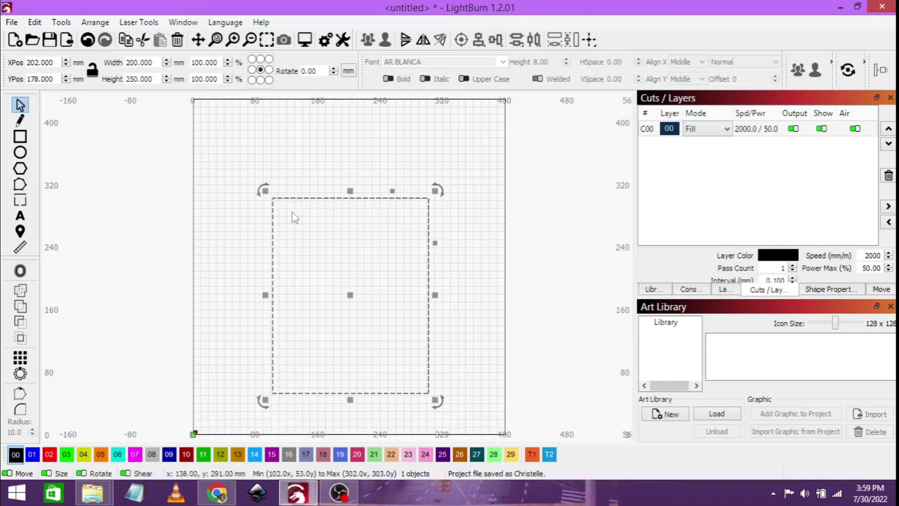
click(20, 270)
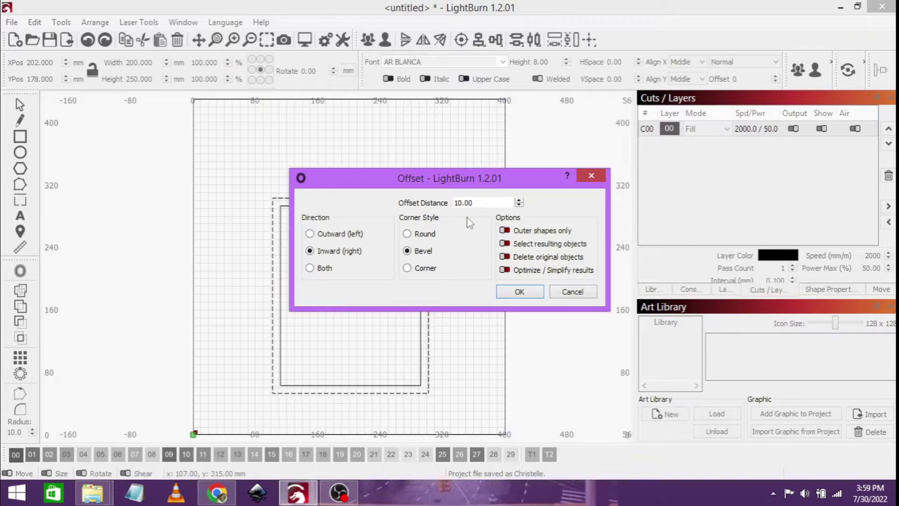
click(521, 291)
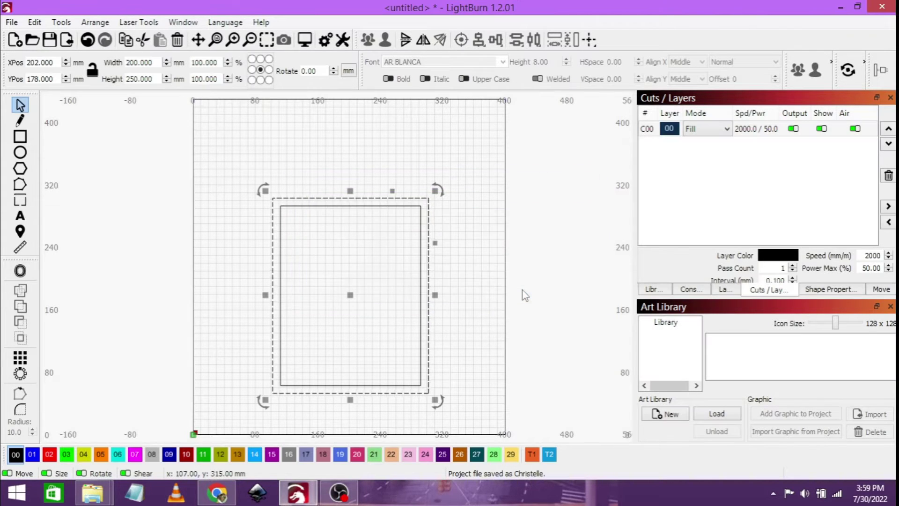
Assign the inner rectangle to the T1 tool layer and deselect it
click(421, 241)
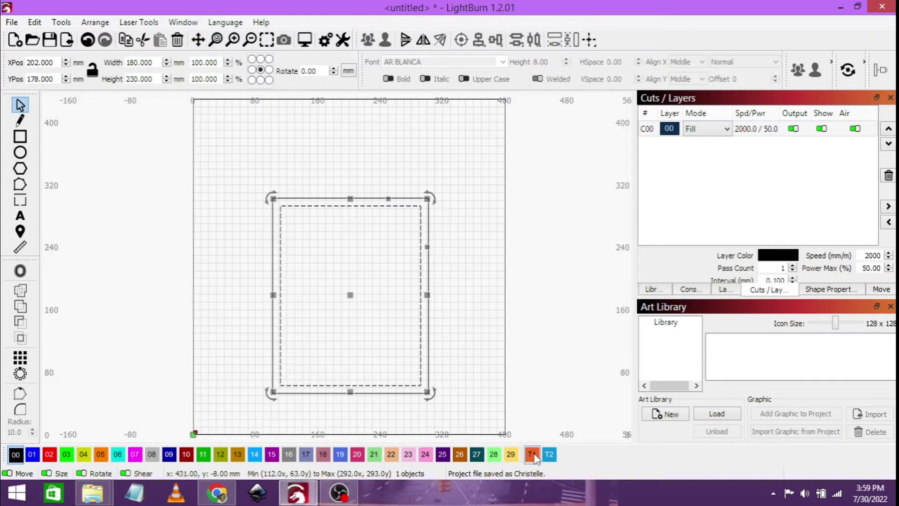
click(534, 456)
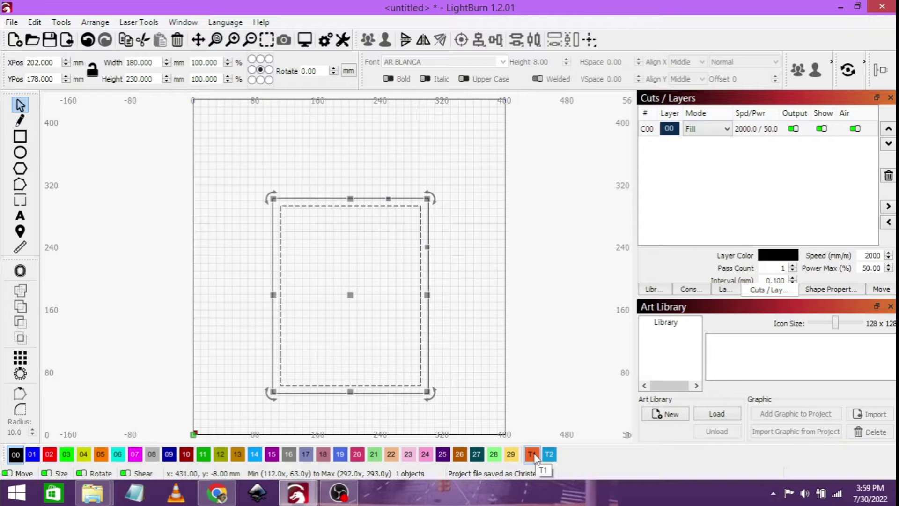
click(477, 300)
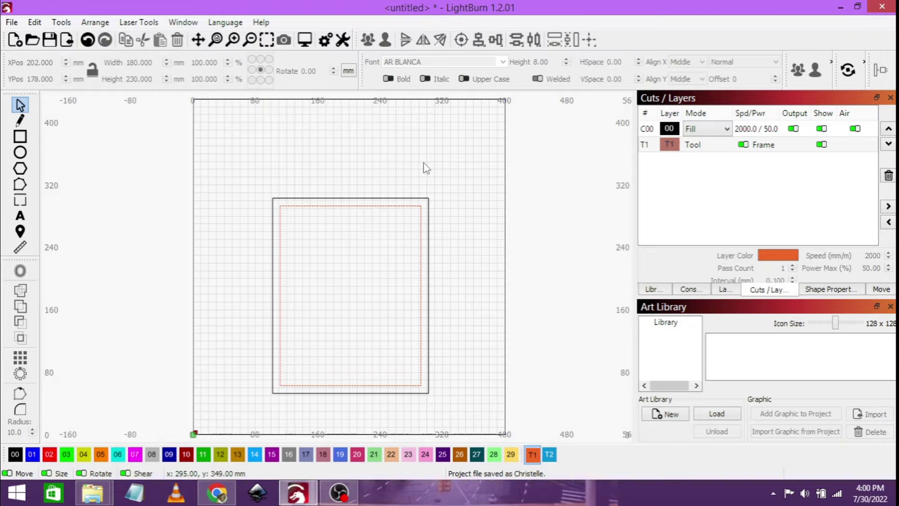
Switch to the ImagR site in Chrome and upload the couple's photo, the JPG whose name starts with facebook, from the aaa folder
click(219, 496)
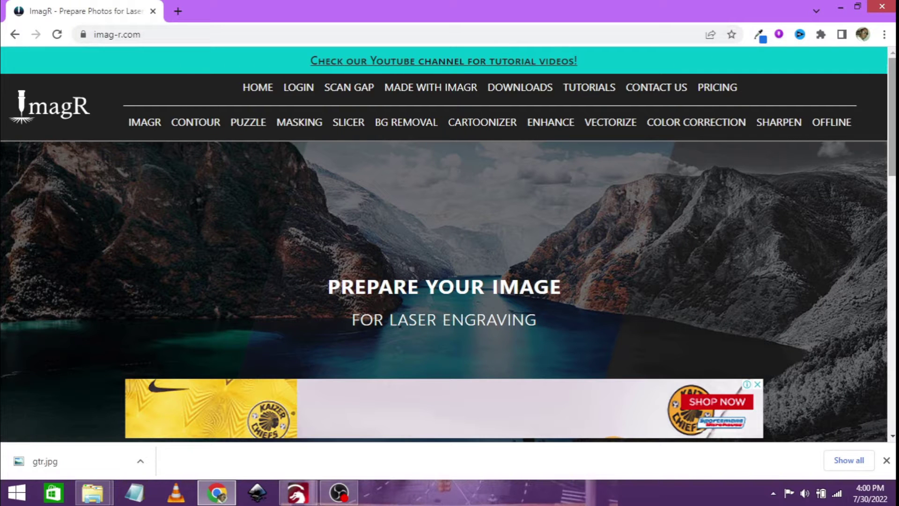
scroll(444, 243, down, 12)
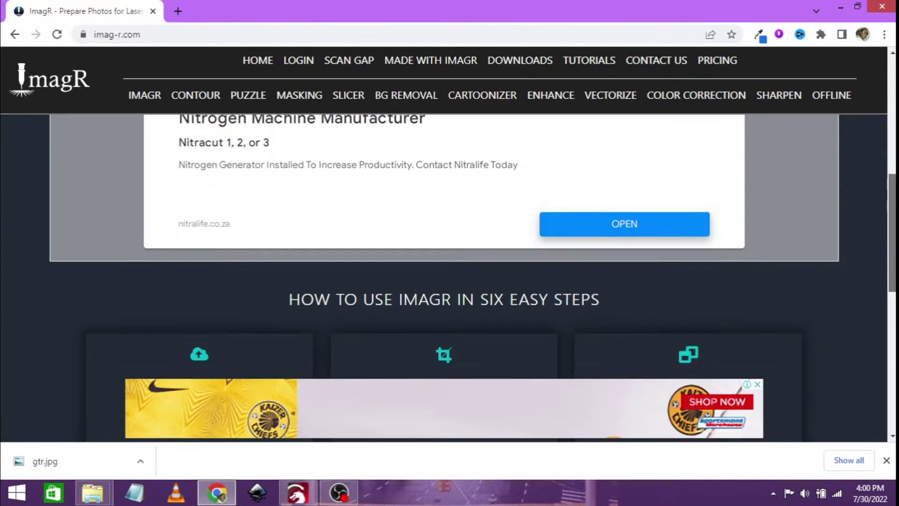
scroll(432, 275, down, 5)
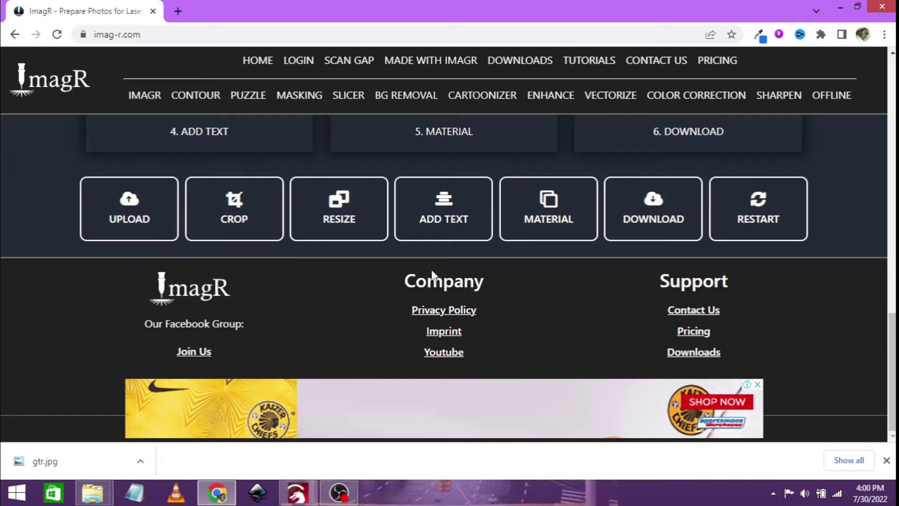
click(107, 209)
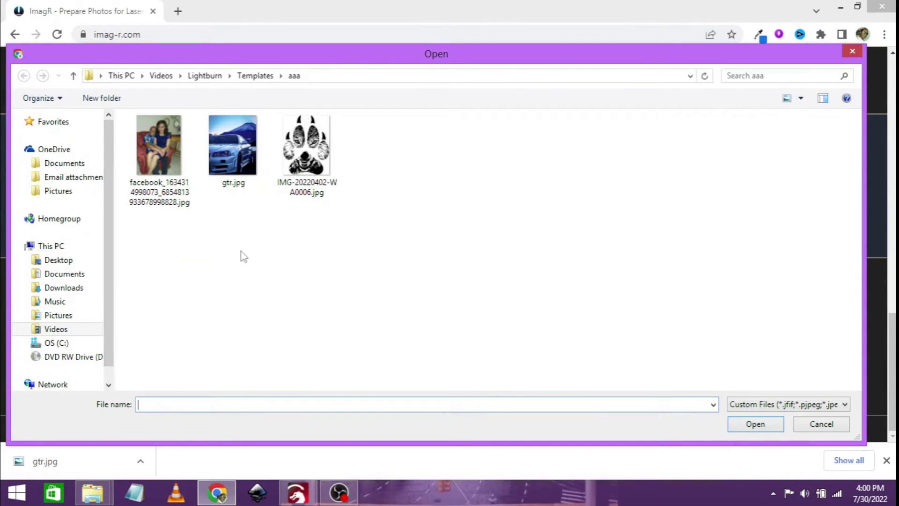
click(146, 151)
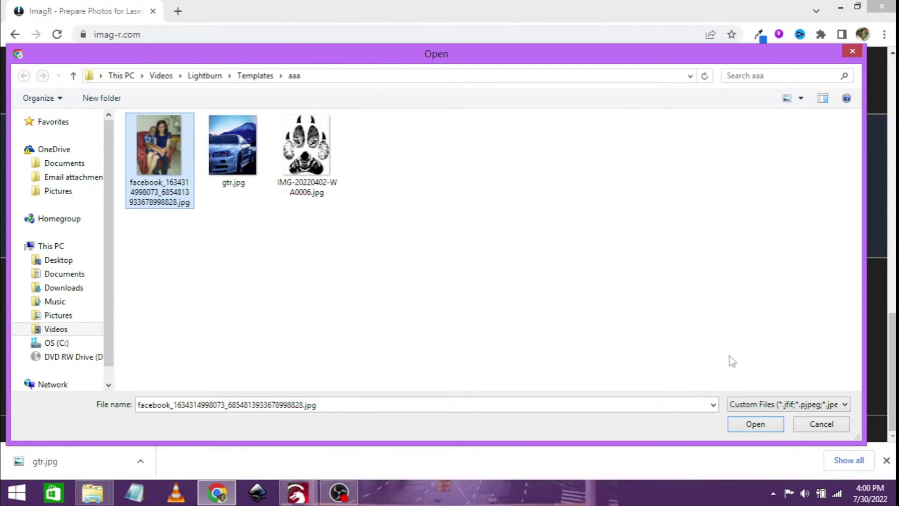
click(755, 423)
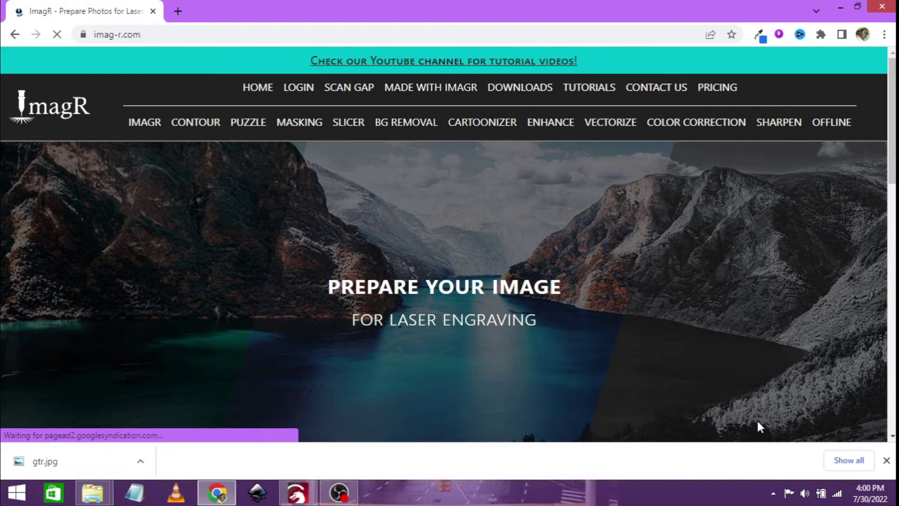
Open the crop settings for the uploaded photo and raise Round Edges to the maximum for an oval crop
scroll(793, 204, down, 5)
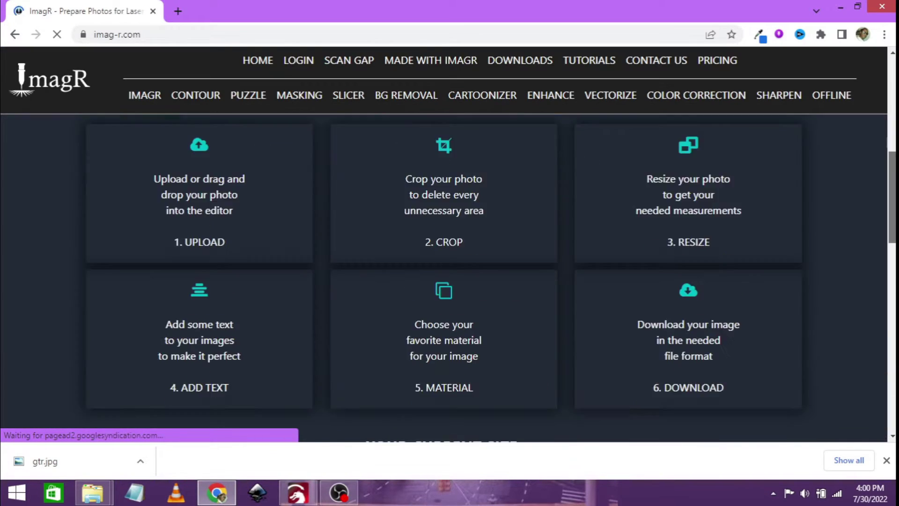
scroll(444, 276, down, 8)
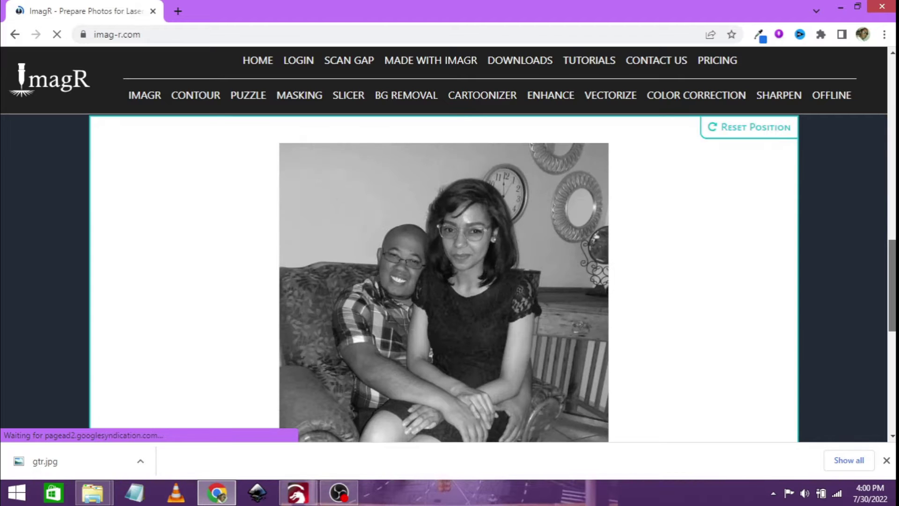
scroll(444, 276, down, 2)
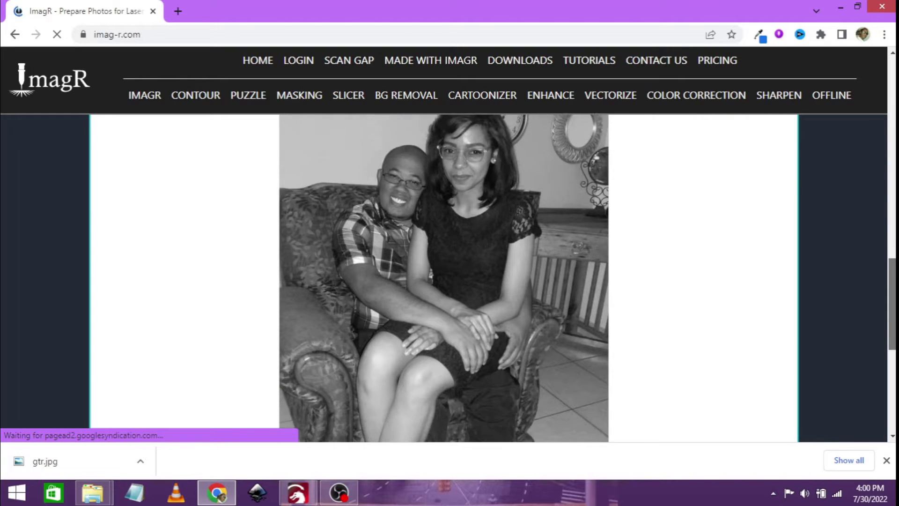
scroll(459, 380, down, 5)
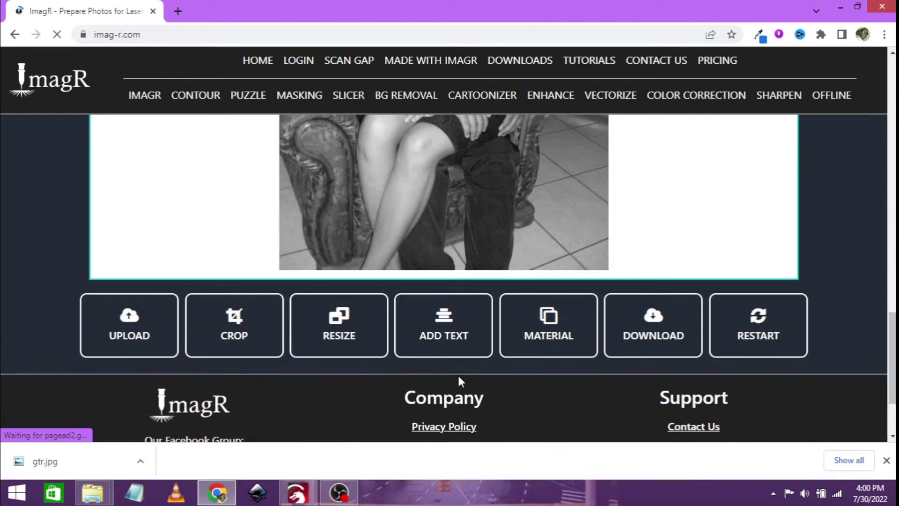
click(247, 335)
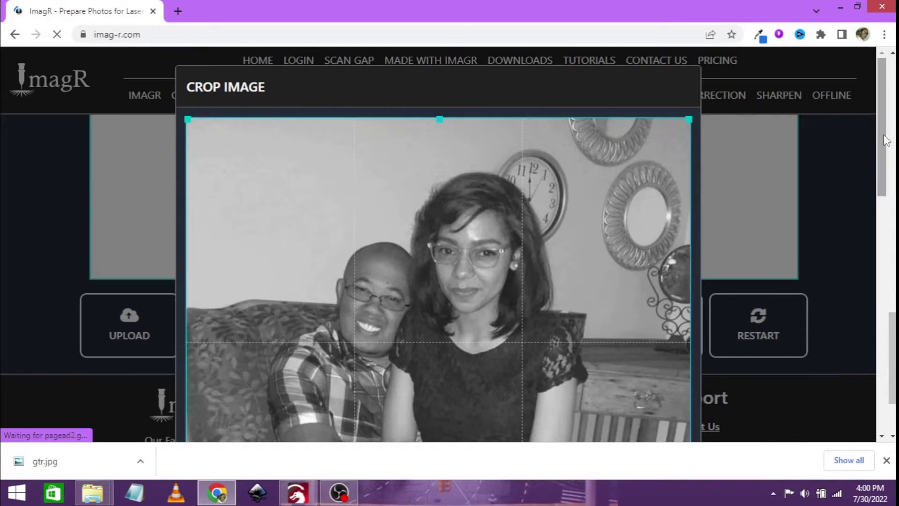
drag(884, 134, 858, 369)
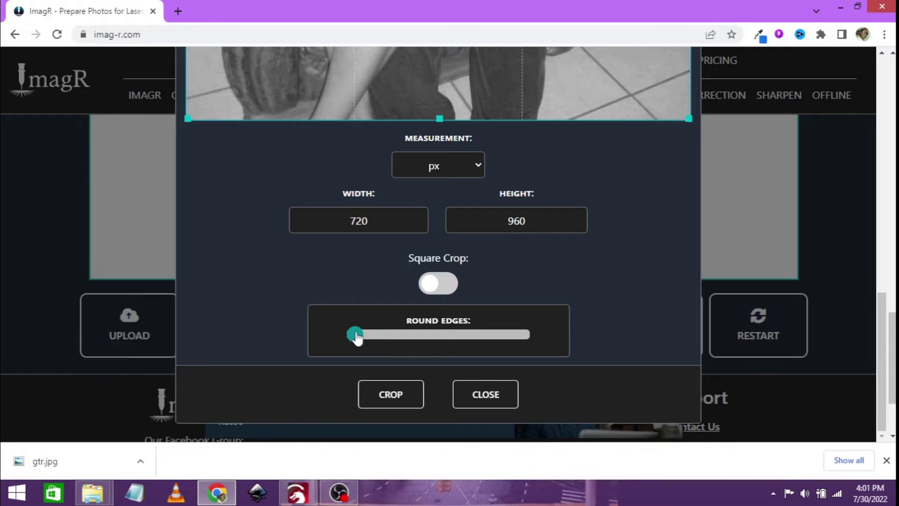
drag(356, 335, 408, 336)
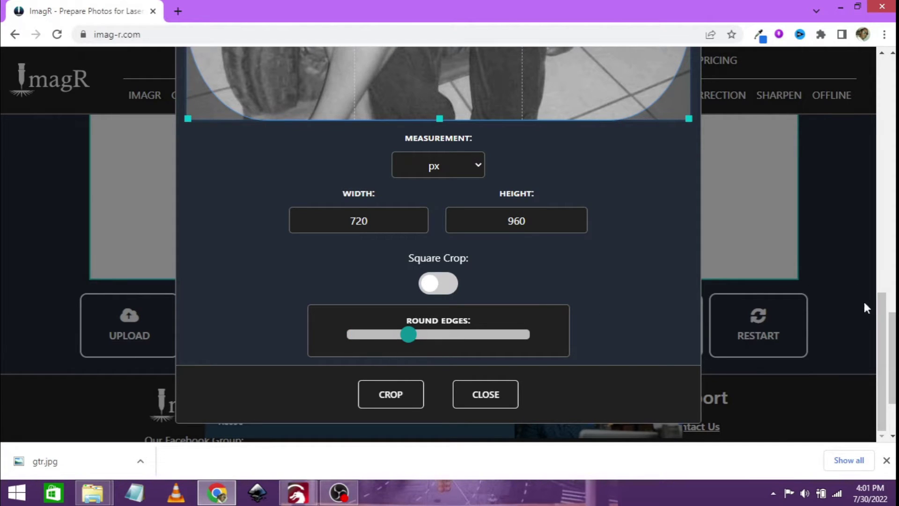
mouse_move(880, 314)
mouse_down()
mouse_move(880, 254)
mouse_move(871, 324)
mouse_up()
drag(412, 335, 551, 331)
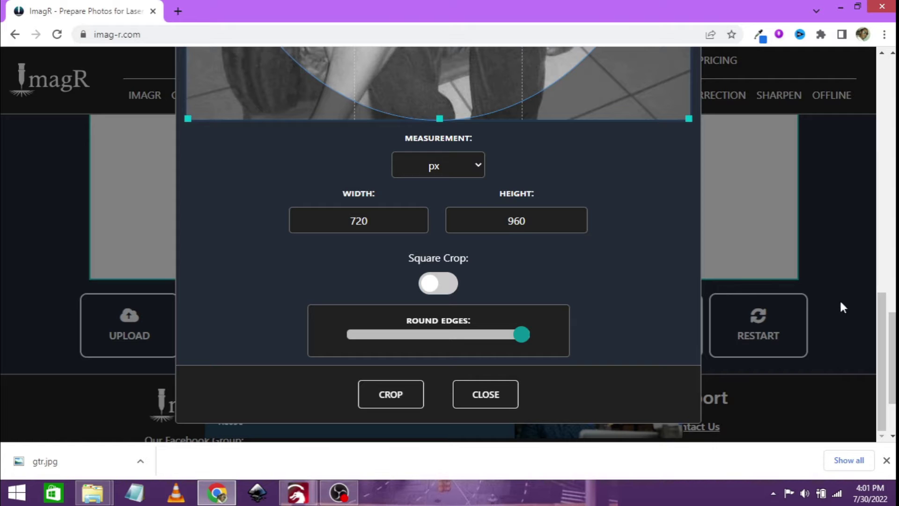
Apply the oval crop to the photo and dismiss the browser's downloads bar
mouse_move(880, 326)
mouse_down()
mouse_move(859, 105)
mouse_move(876, 223)
mouse_move(875, 328)
mouse_up()
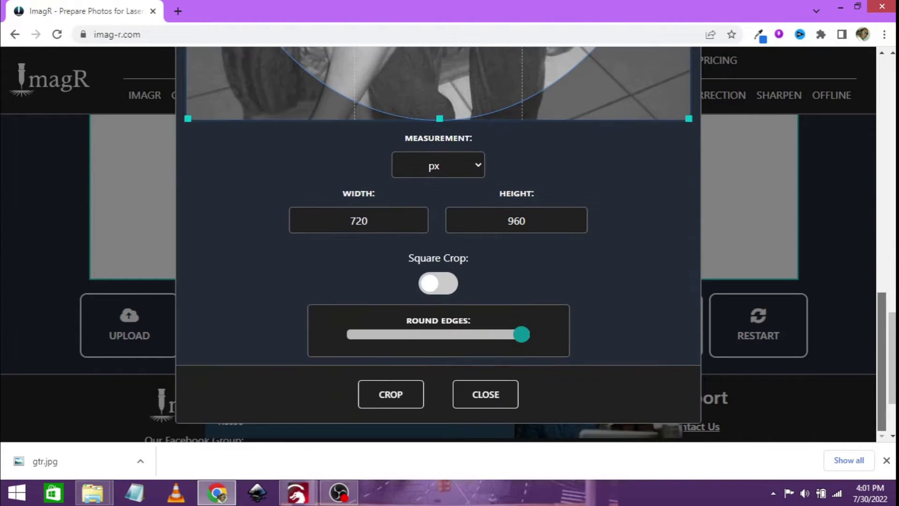
click(401, 391)
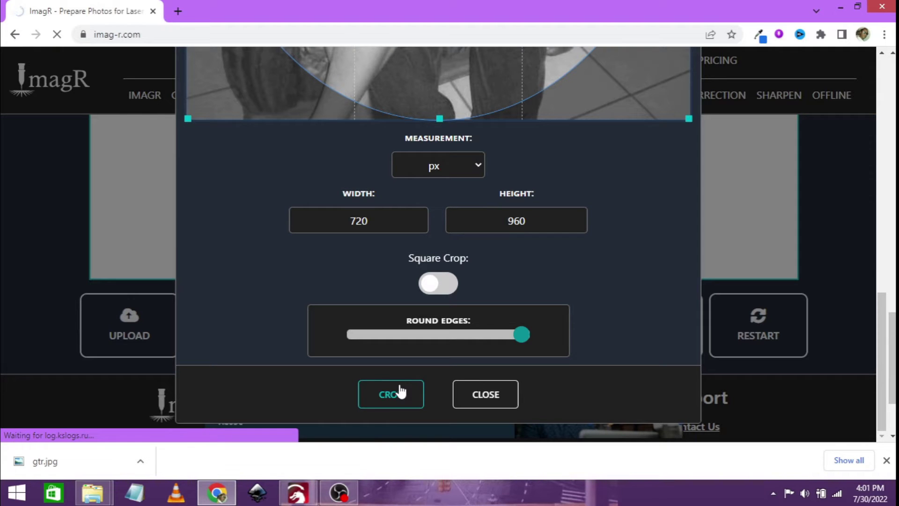
click(887, 461)
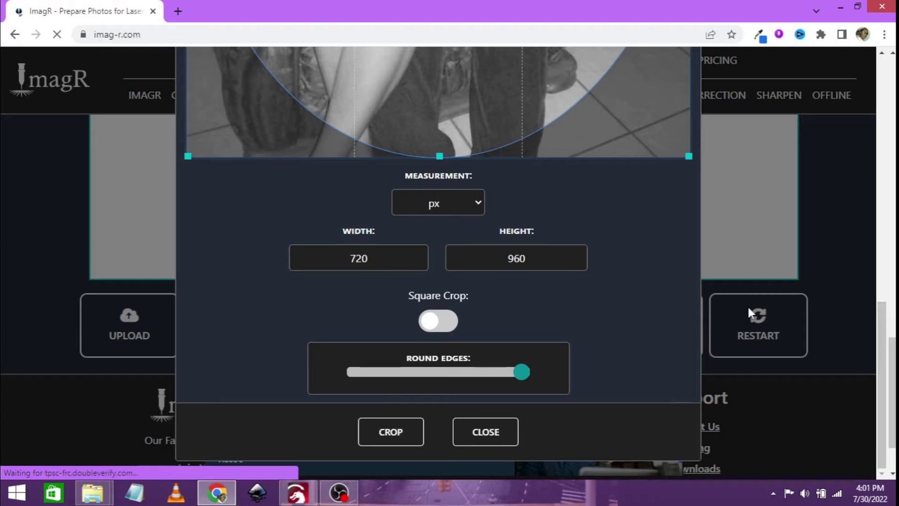
click(749, 319)
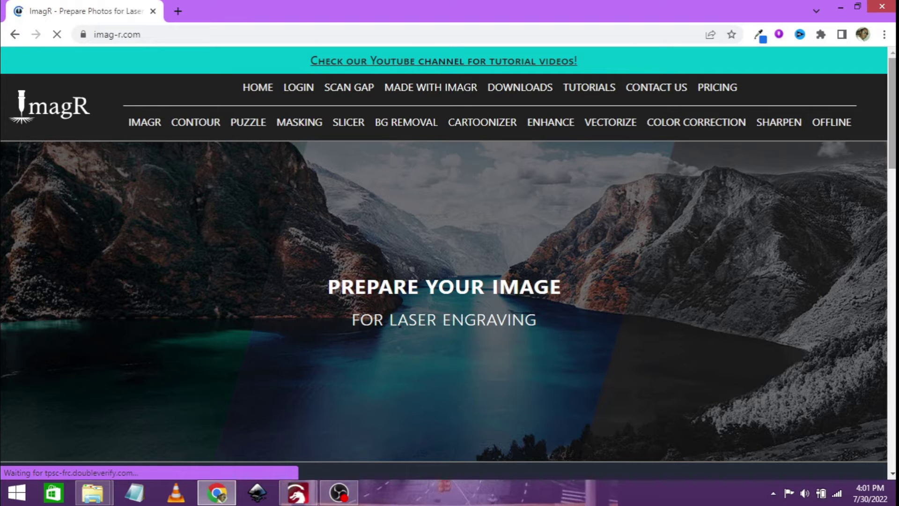
Open the photo's resize settings, switch the measurement to mm and set the height to 150 mm with the aspect ratio fixed
drag(893, 93, 893, 361)
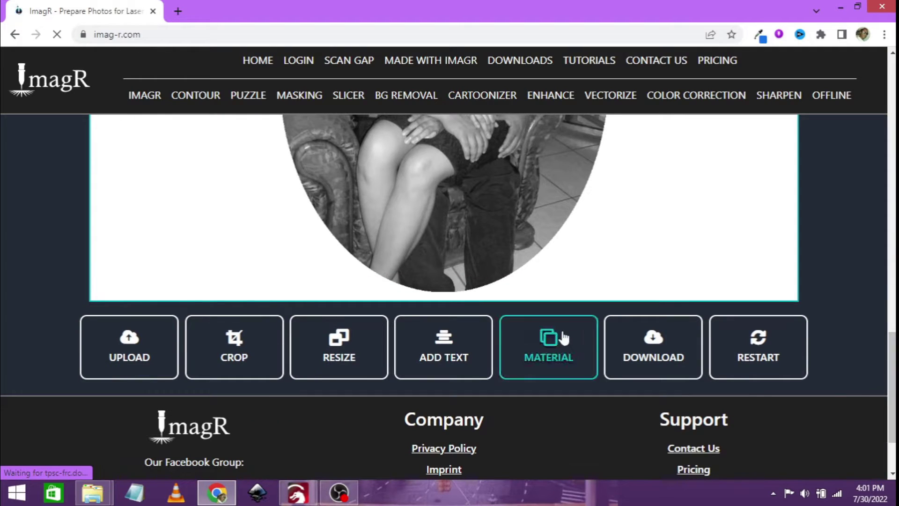
click(331, 353)
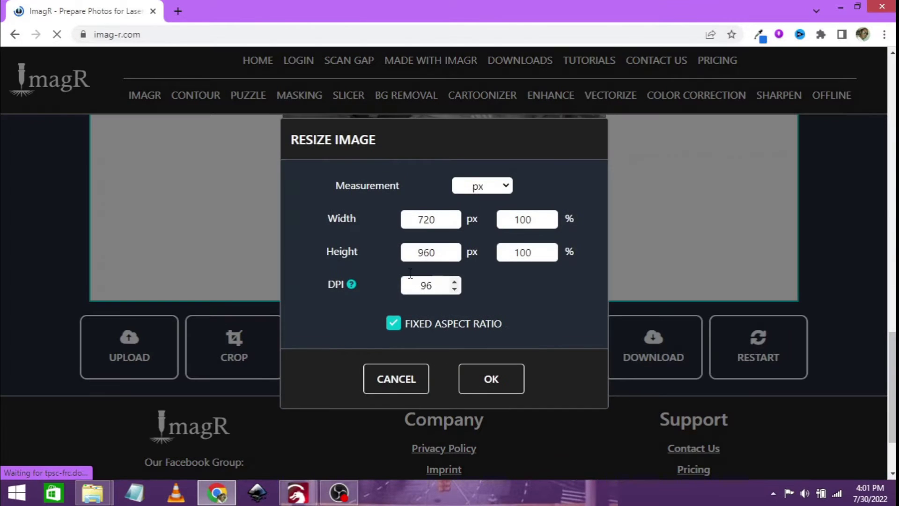
click(507, 190)
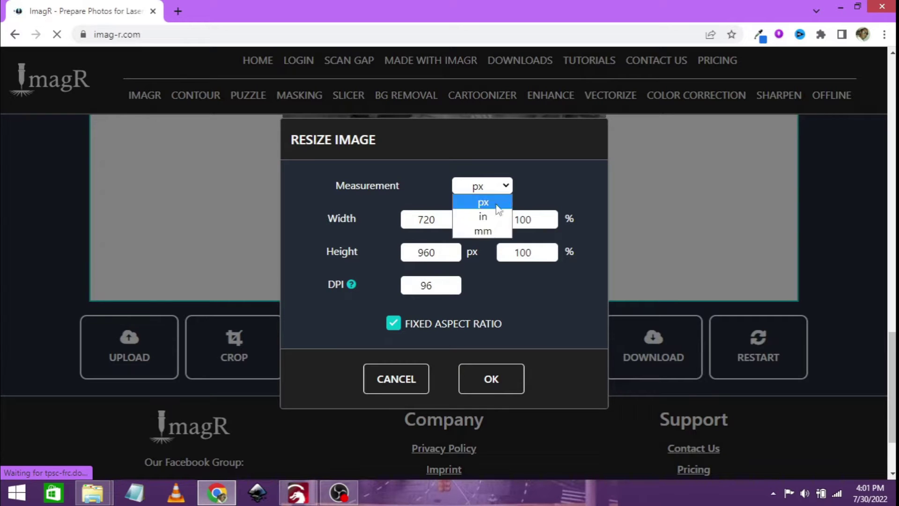
click(479, 231)
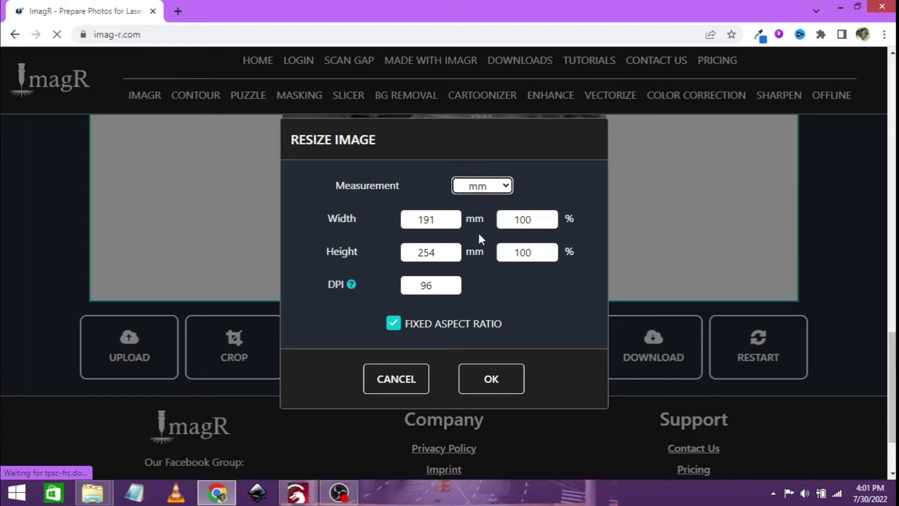
double_click(444, 250)
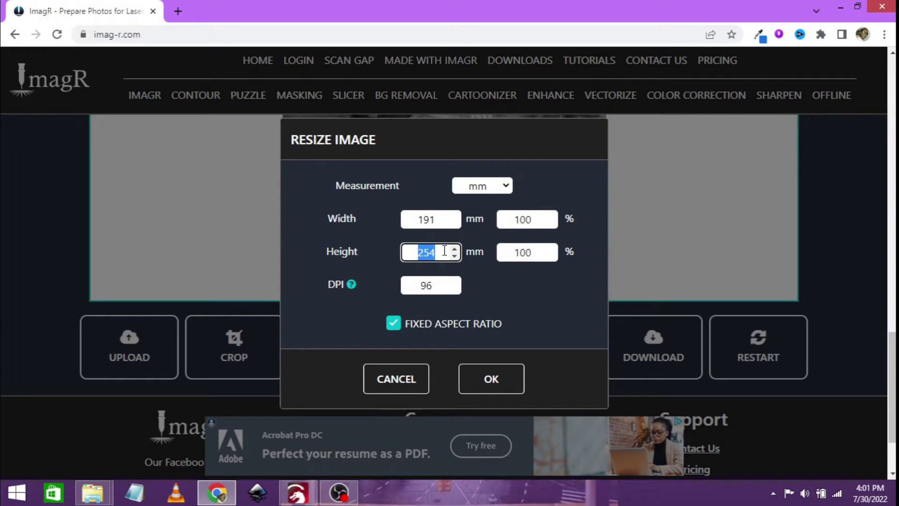
text(150)
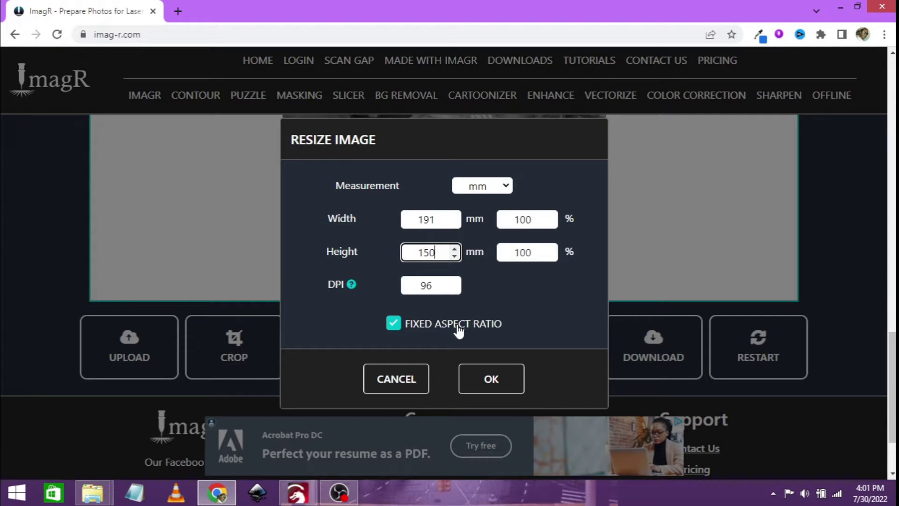
click(513, 278)
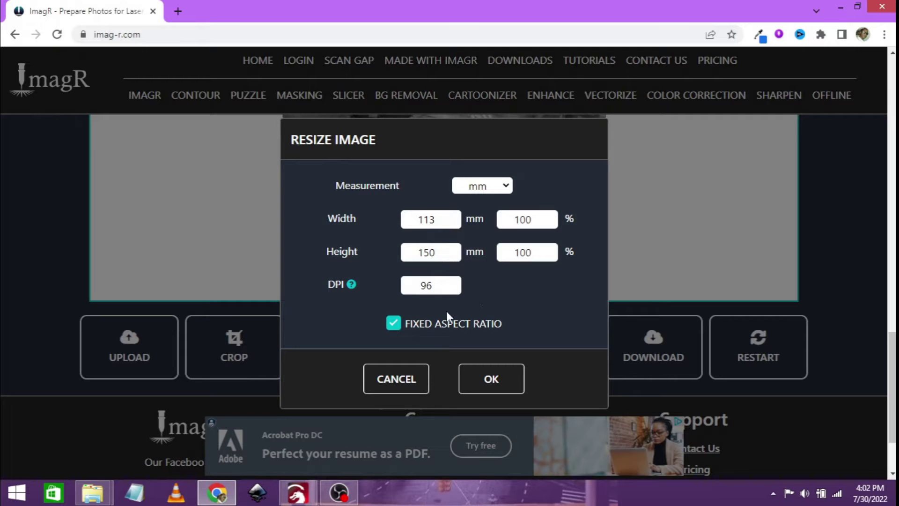
Set the photo's DPI to 318 and apply the resize
double_click(436, 282)
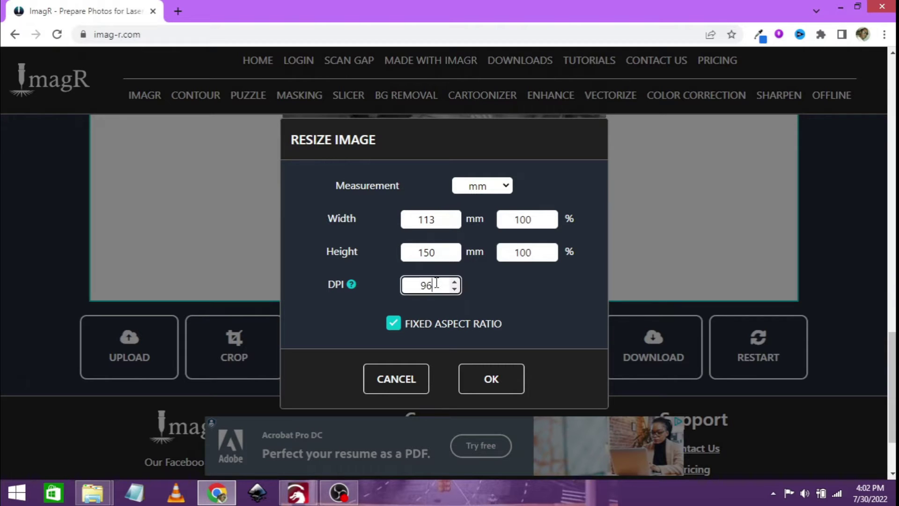
text(318)
click(509, 294)
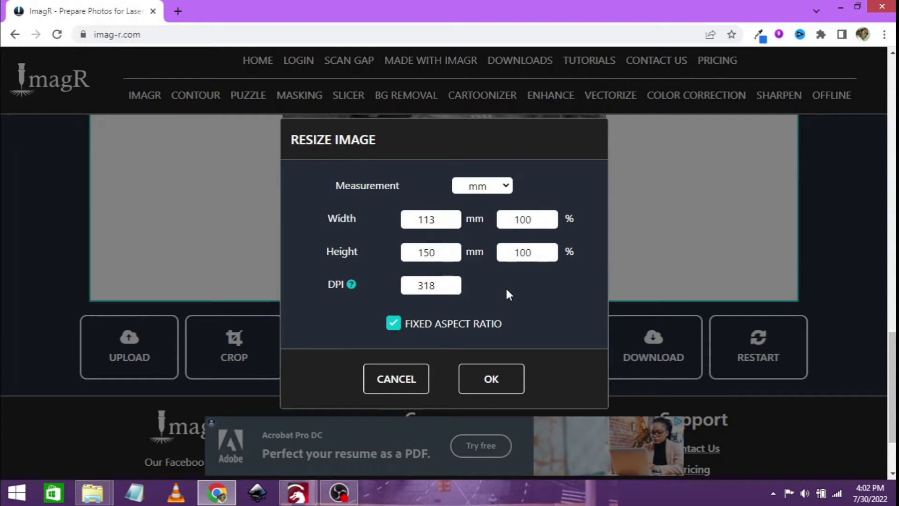
click(492, 379)
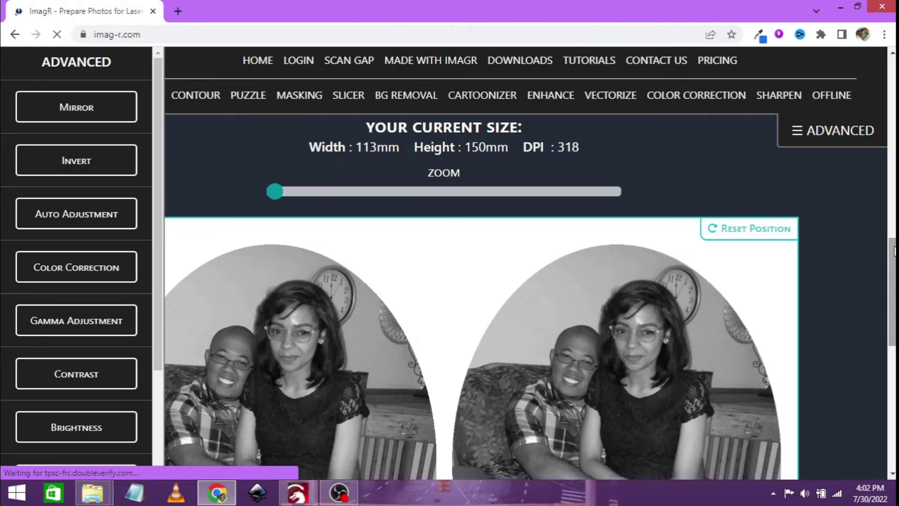
Apply the Norton White Tile material preset to the resized photo
drag(893, 251, 890, 364)
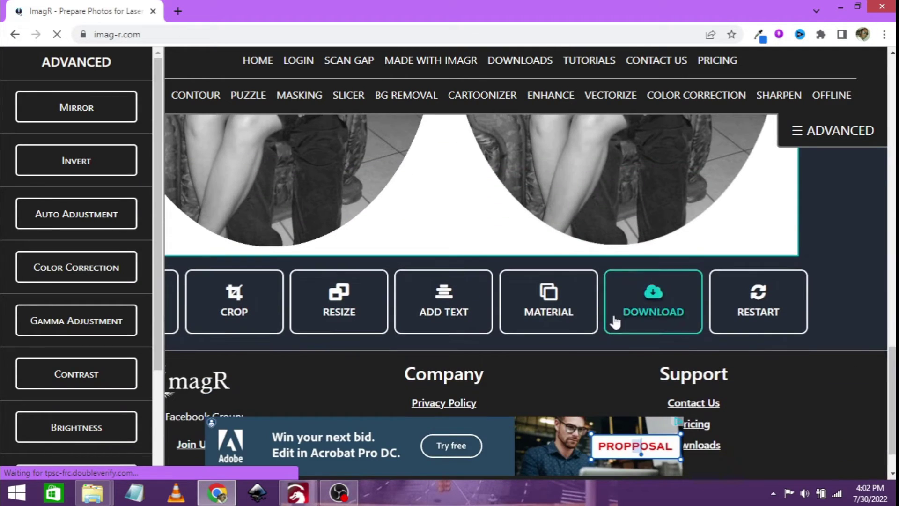
click(562, 309)
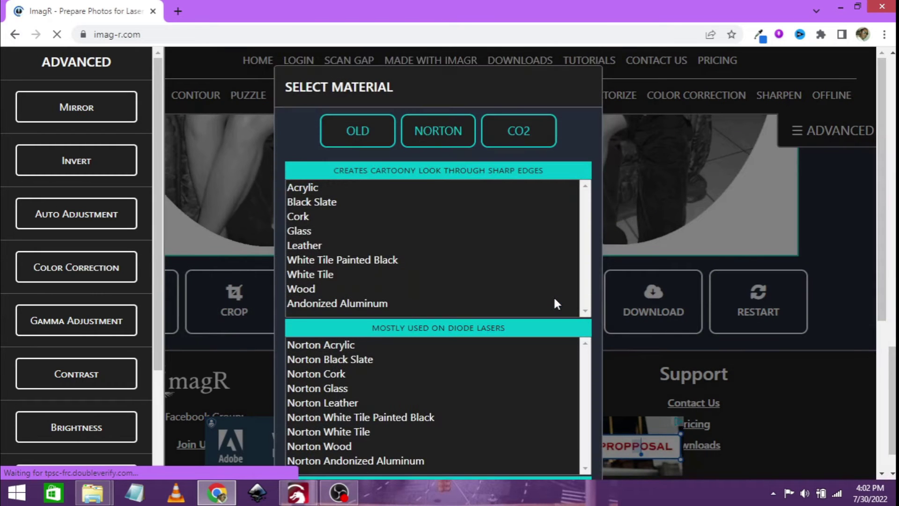
click(440, 125)
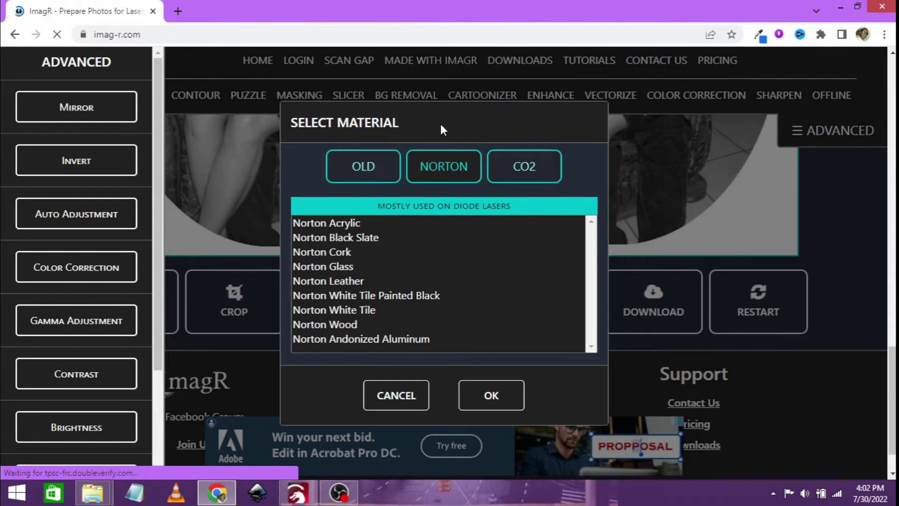
click(411, 220)
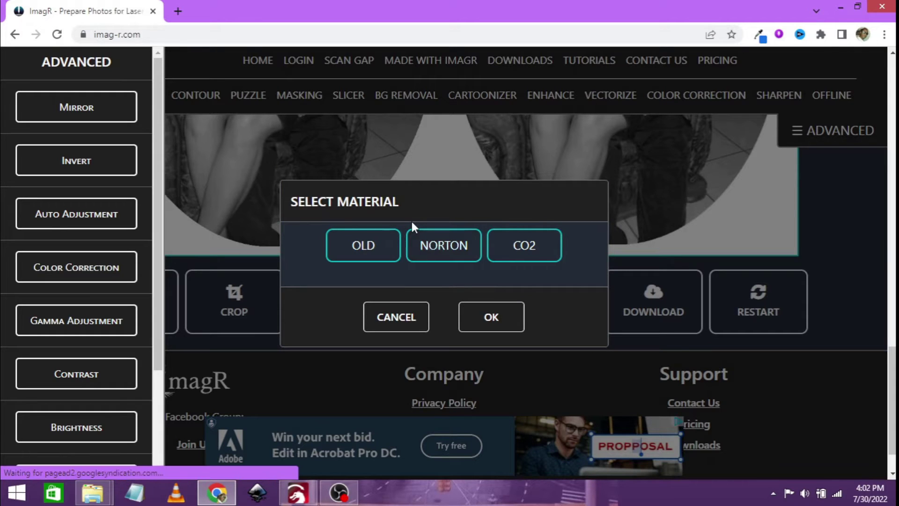
click(431, 248)
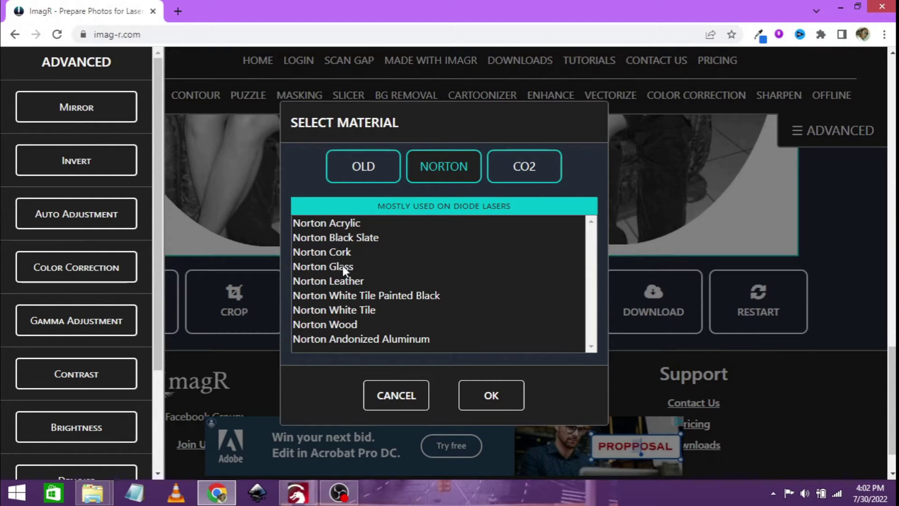
click(342, 310)
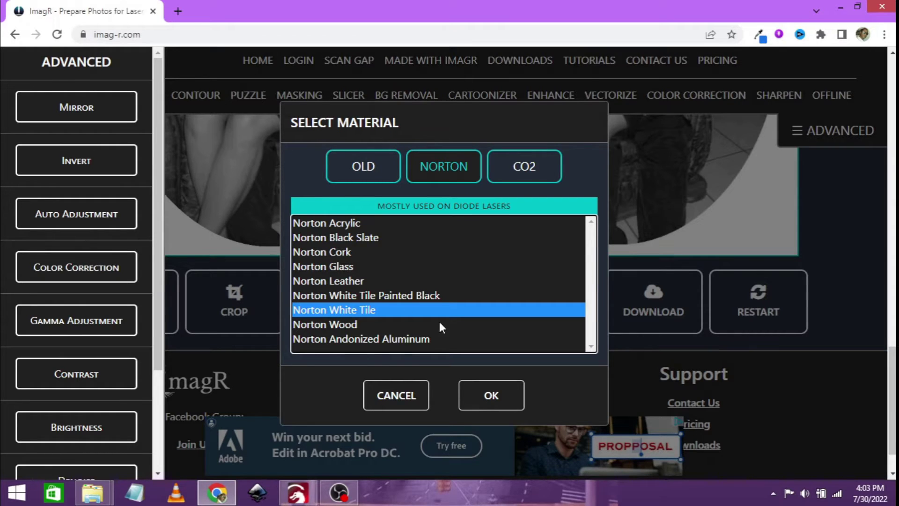
click(490, 396)
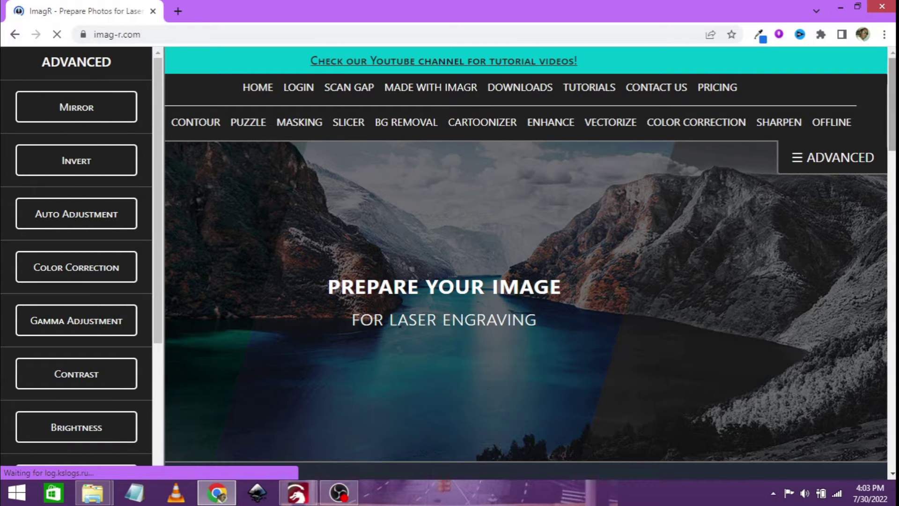
Review the processed photo, download it as a PNG and restart ImagR
drag(892, 106, 893, 310)
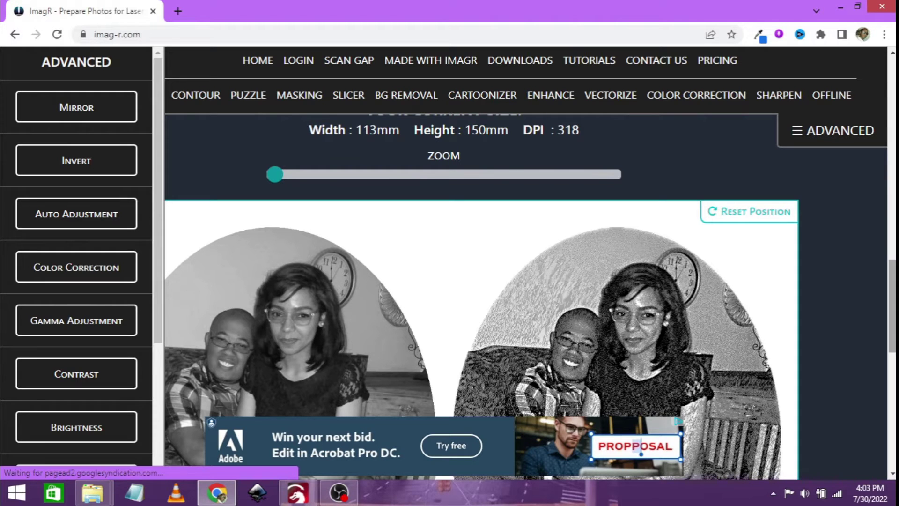
scroll(529, 297, down, 5)
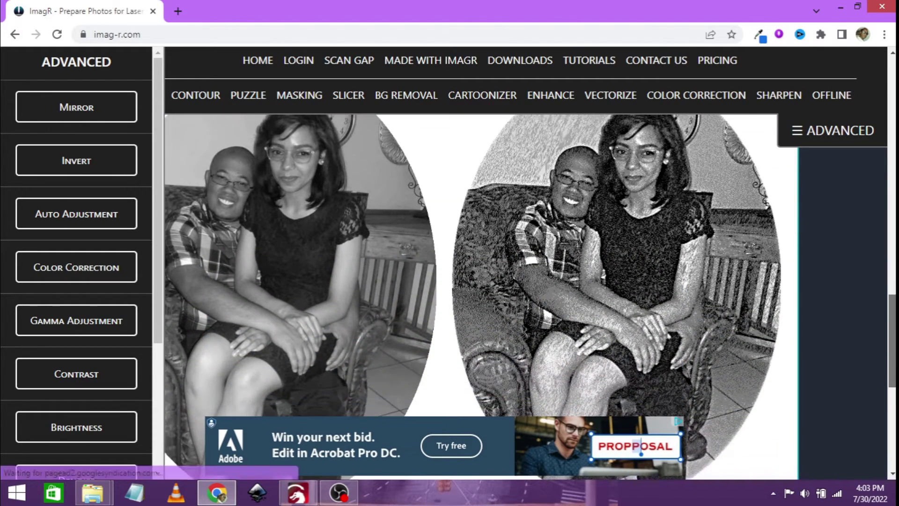
scroll(529, 297, down, 4)
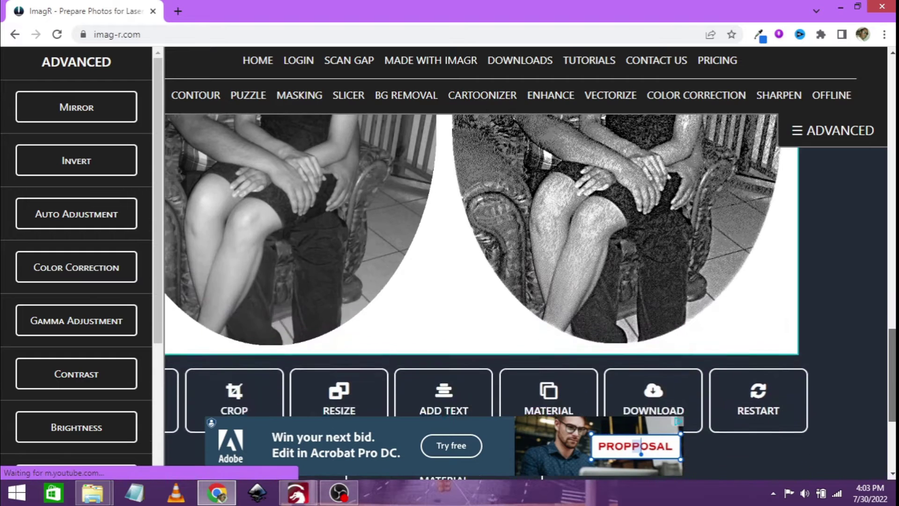
scroll(529, 297, up, 5)
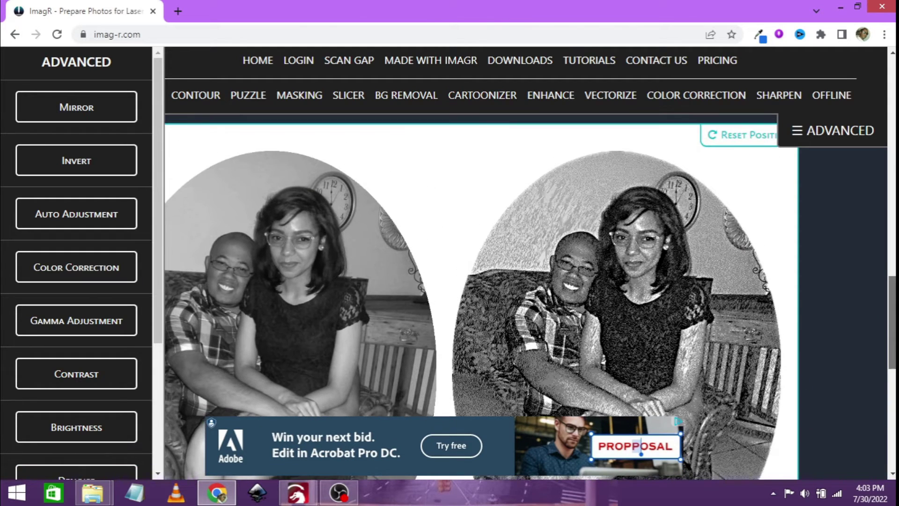
scroll(529, 297, down, 2)
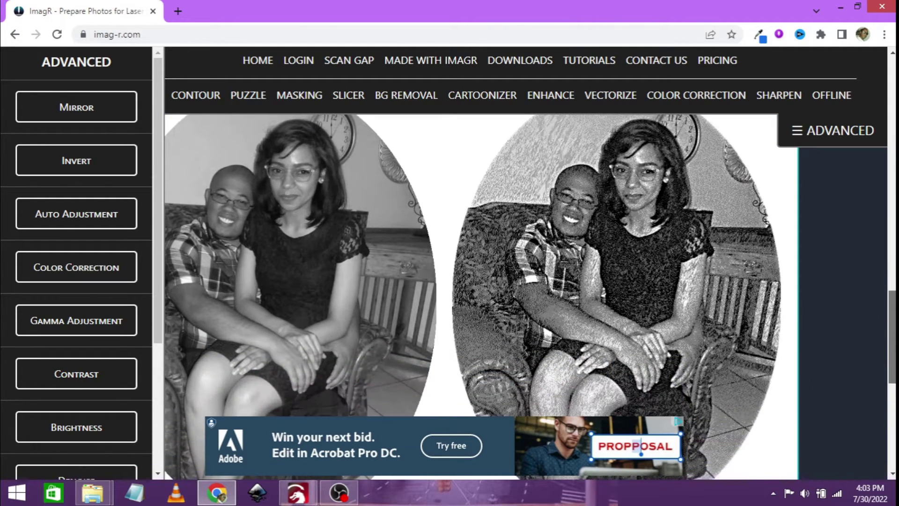
scroll(529, 297, down, 5)
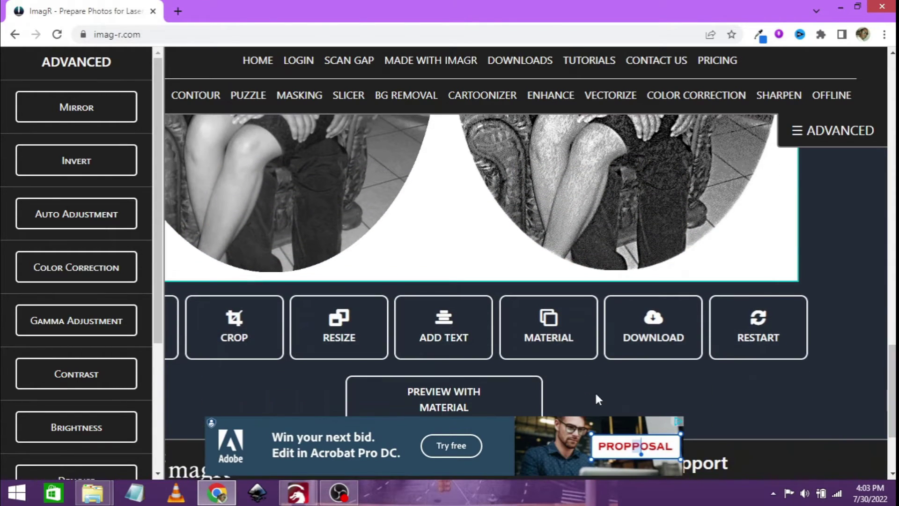
click(650, 327)
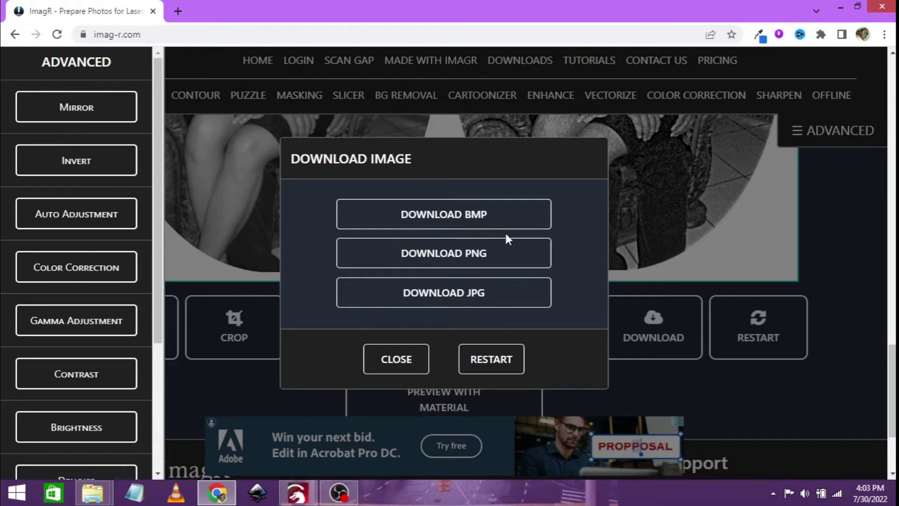
click(457, 253)
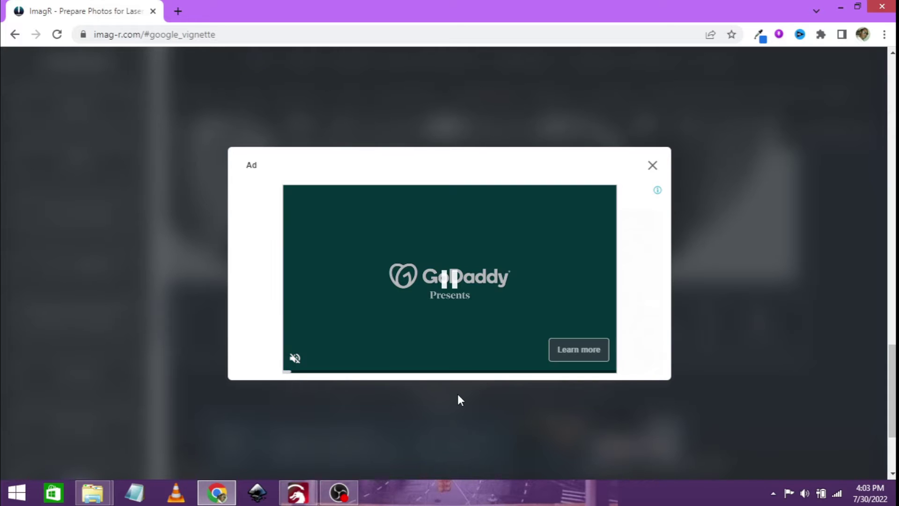
click(653, 167)
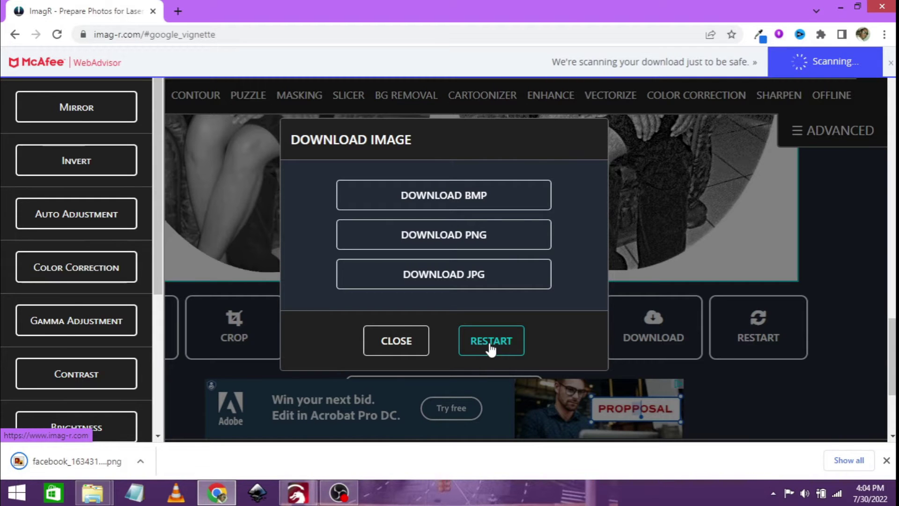
click(490, 345)
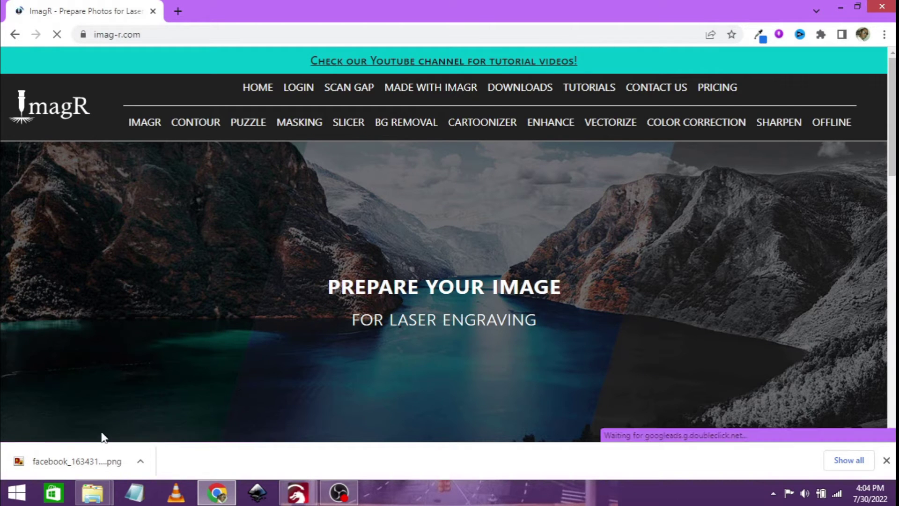
Import the downloaded PNG into the LightBurn project and centre it on the inner guide rectangle
drag(80, 455, 331, 251)
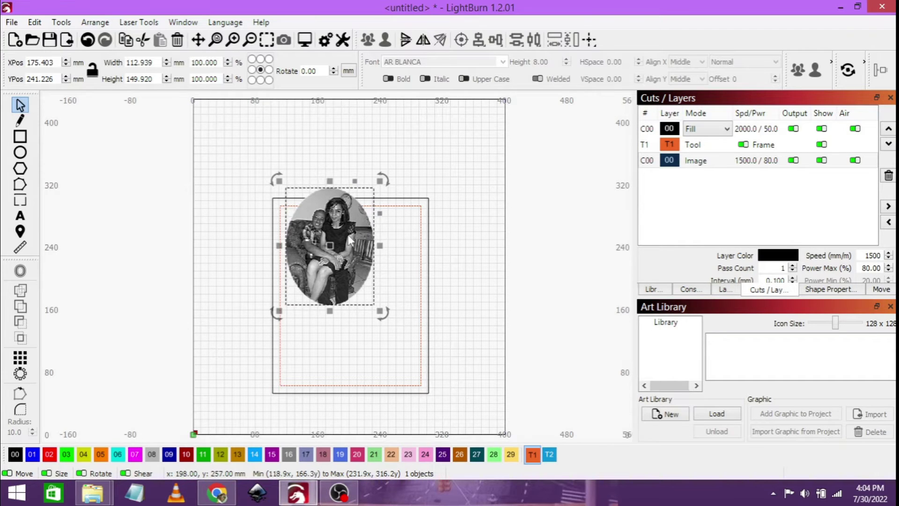
shift+click(424, 295)
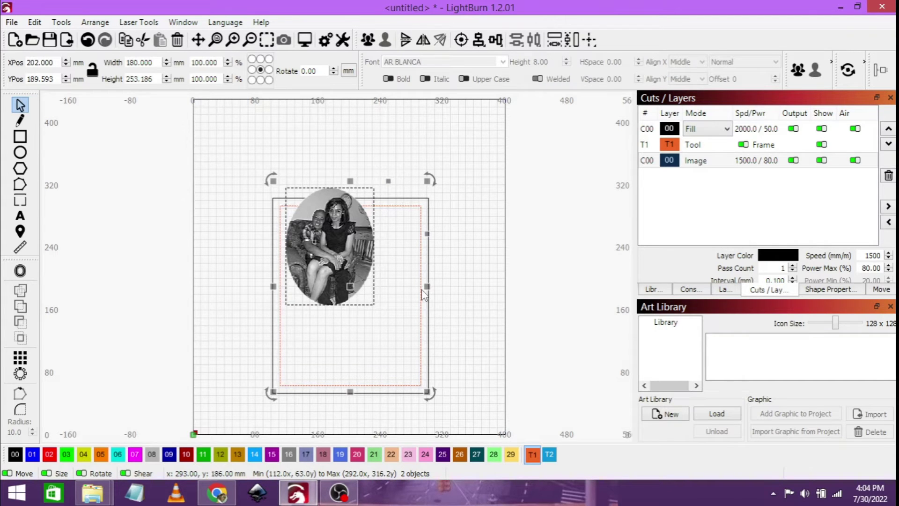
click(460, 45)
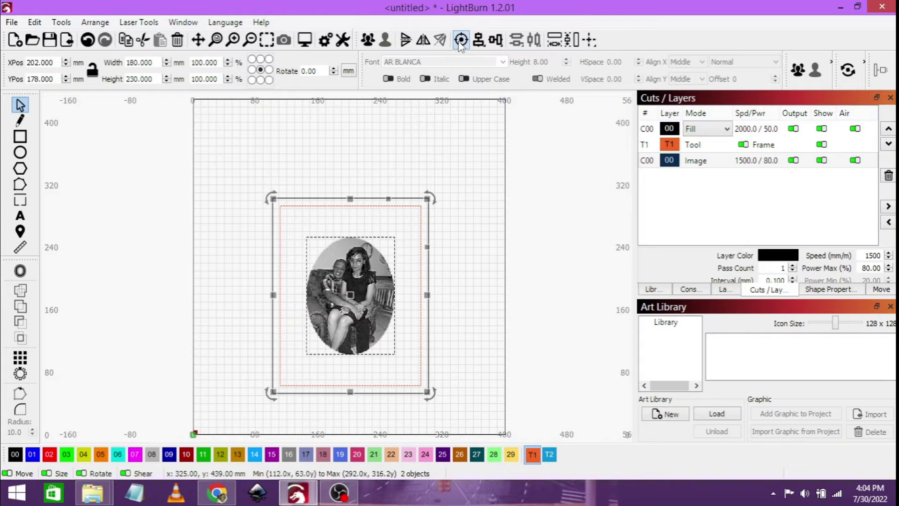
click(438, 138)
Flip the oval photo horizontally and deselect it
click(350, 283)
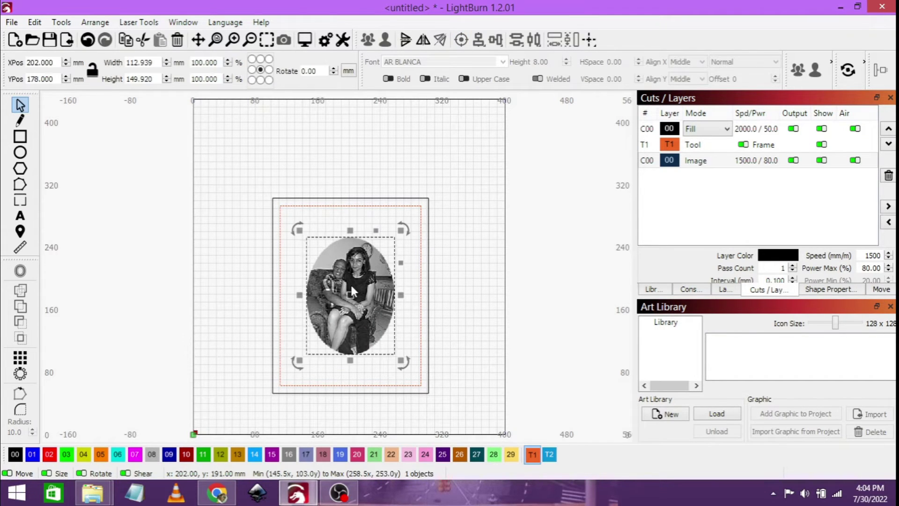
click(424, 41)
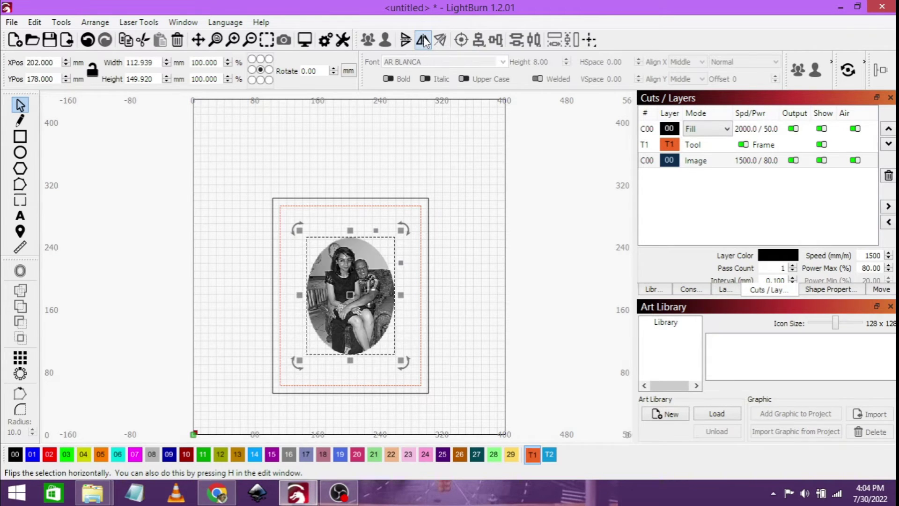
click(445, 184)
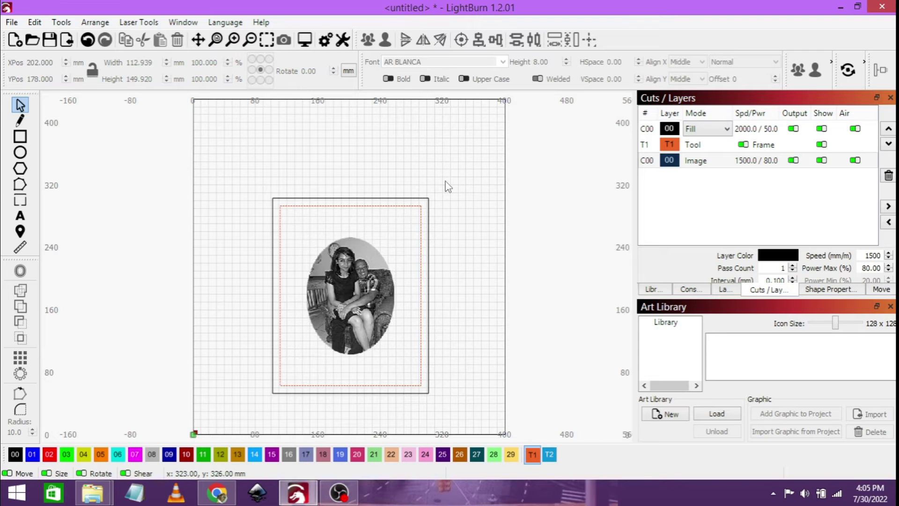
Change the fill layer C00 to Line mode and set its maximum power to 80%
click(374, 286)
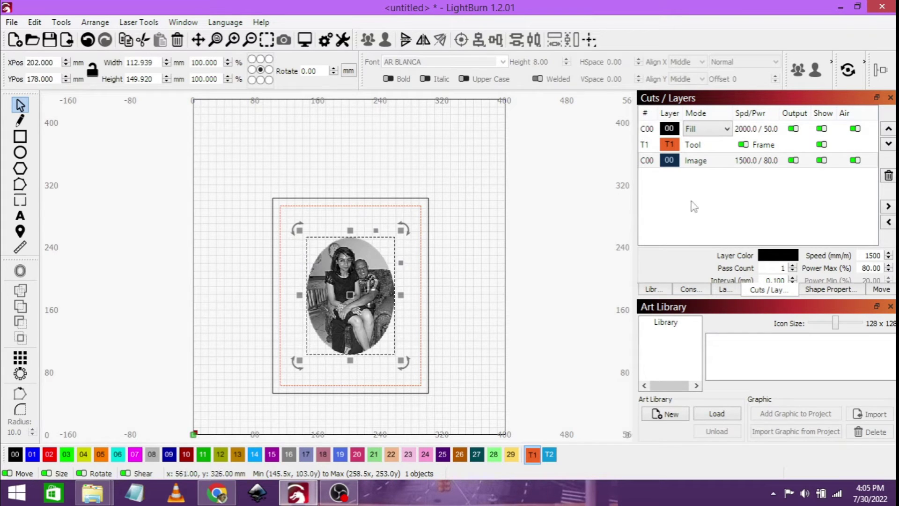
double_click(743, 131)
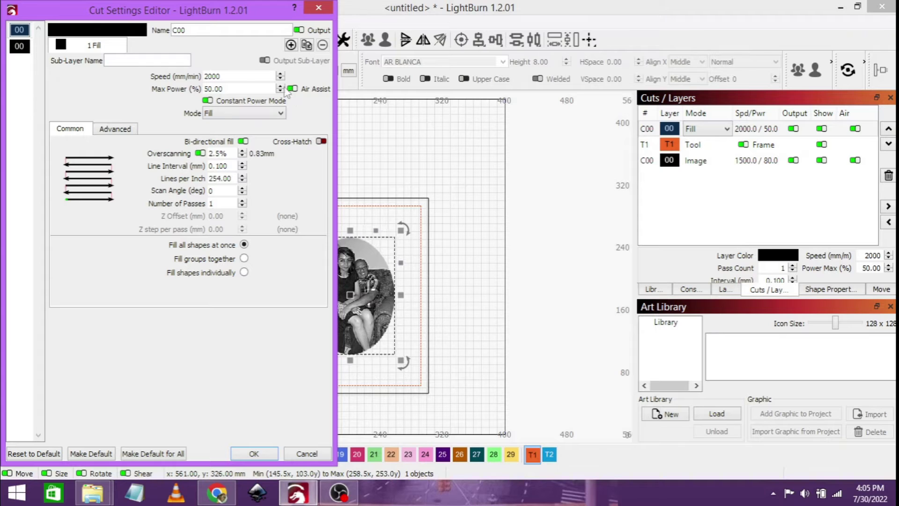
click(241, 114)
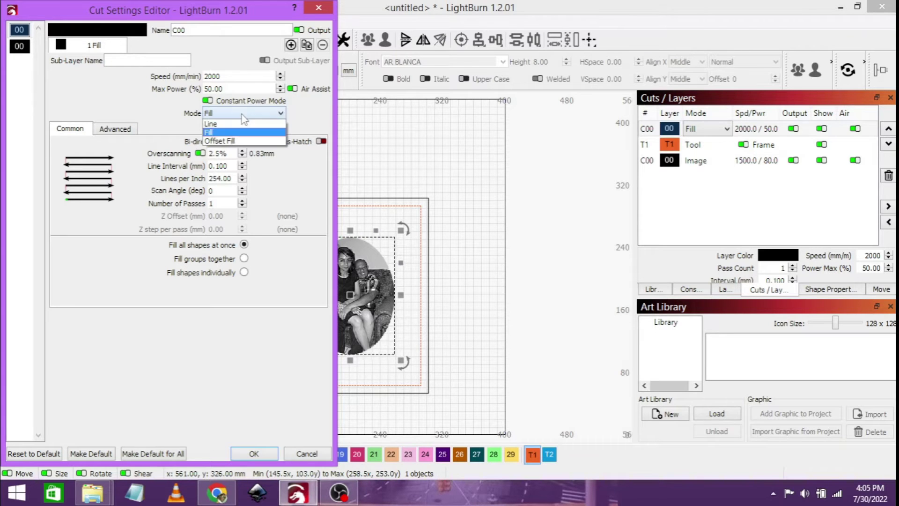
click(238, 125)
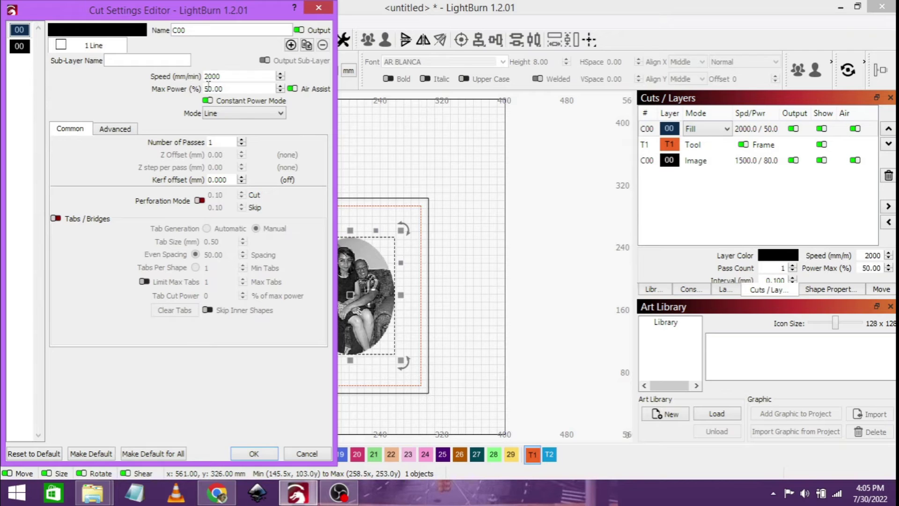
drag(204, 88, 207, 89)
text(8)
Set the image layer's speed to 2000 mm/min and its maximum power to 100%
click(19, 46)
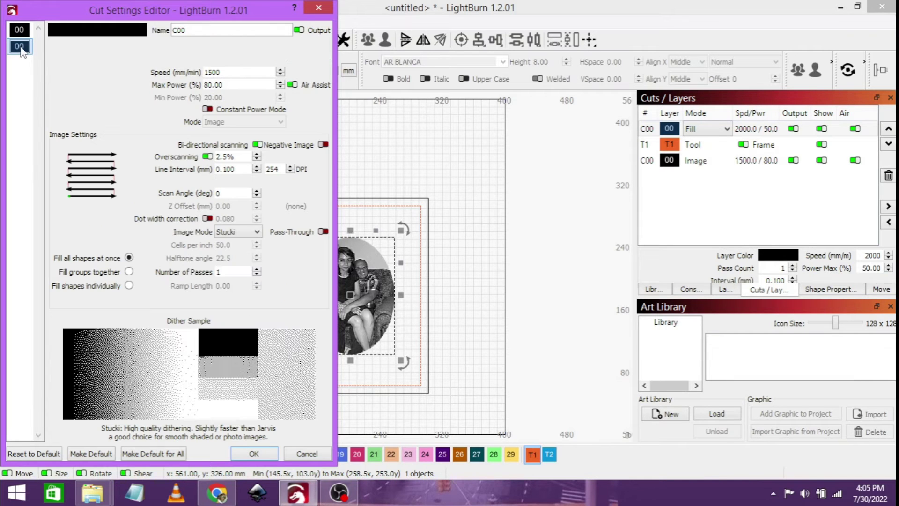
click(212, 73)
key(BackSpace)
key(BackSpace)
text(20)
click(211, 85)
key(BackSpace)
text(10)
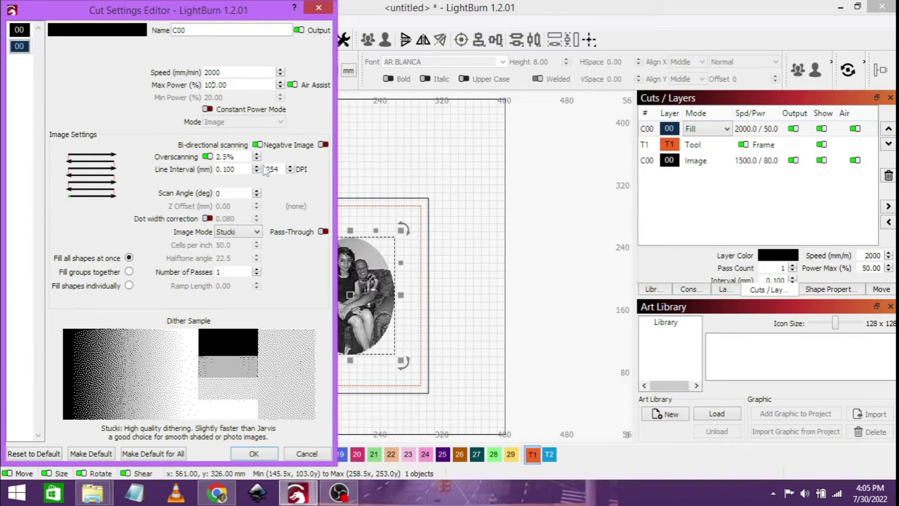
Set the image layer's resolution to 318 DPI, apply the cut settings and deselect the photo
key(BackSpace)
key(BackSpace)
key(BackSpace)
text(318)
click(260, 454)
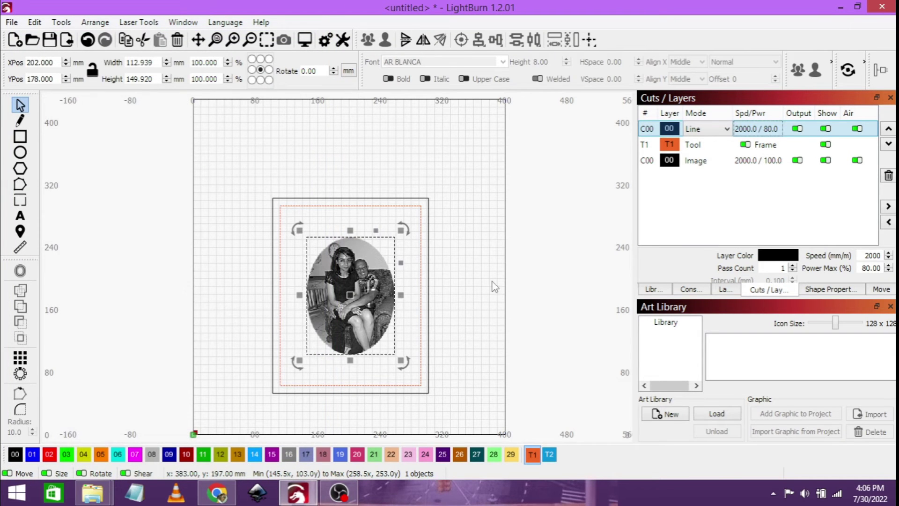
click(427, 362)
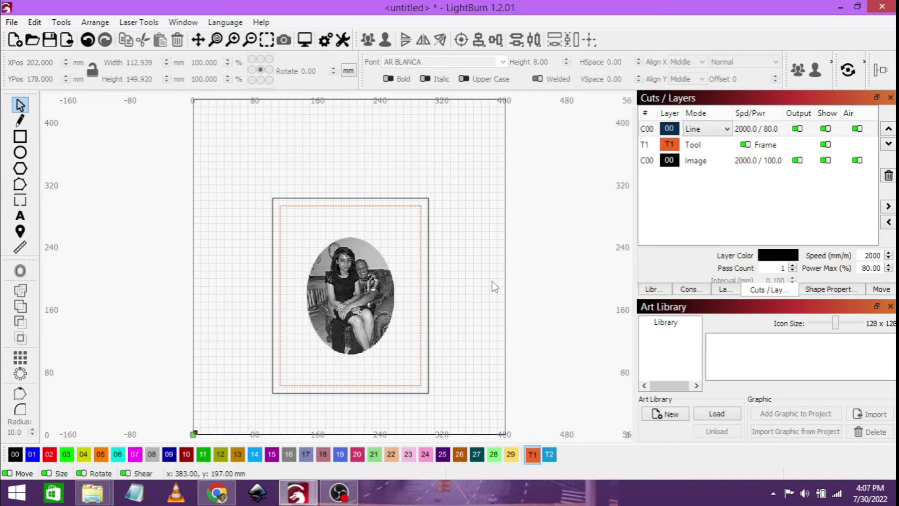